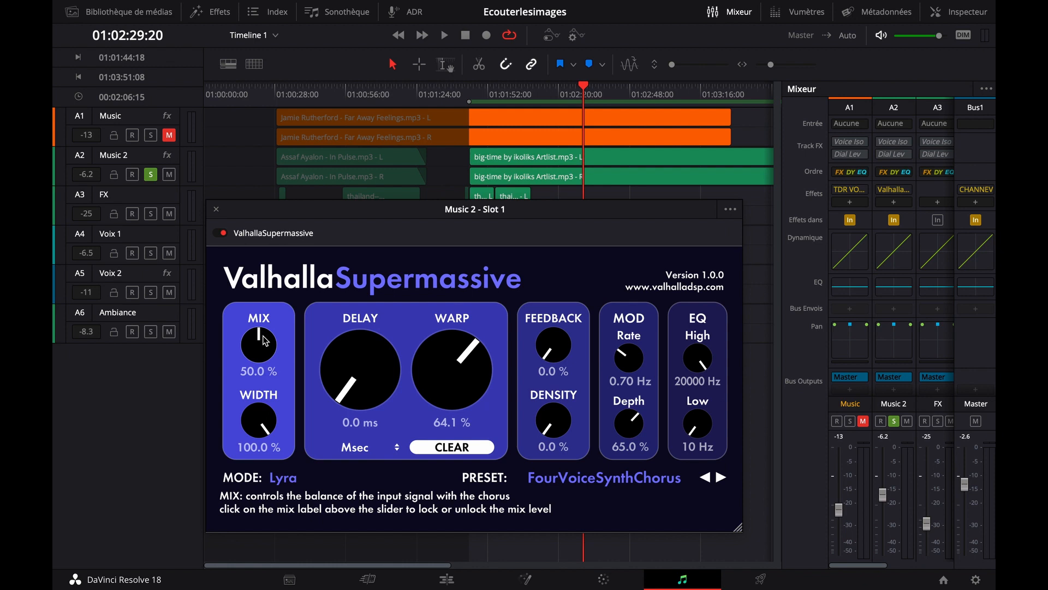
# Set the reverb's mix to 76.9 %, try the width control at 100 %, and save the project.
pyautogui.moveTo(264, 337); pyautogui.dragTo(286, 431)
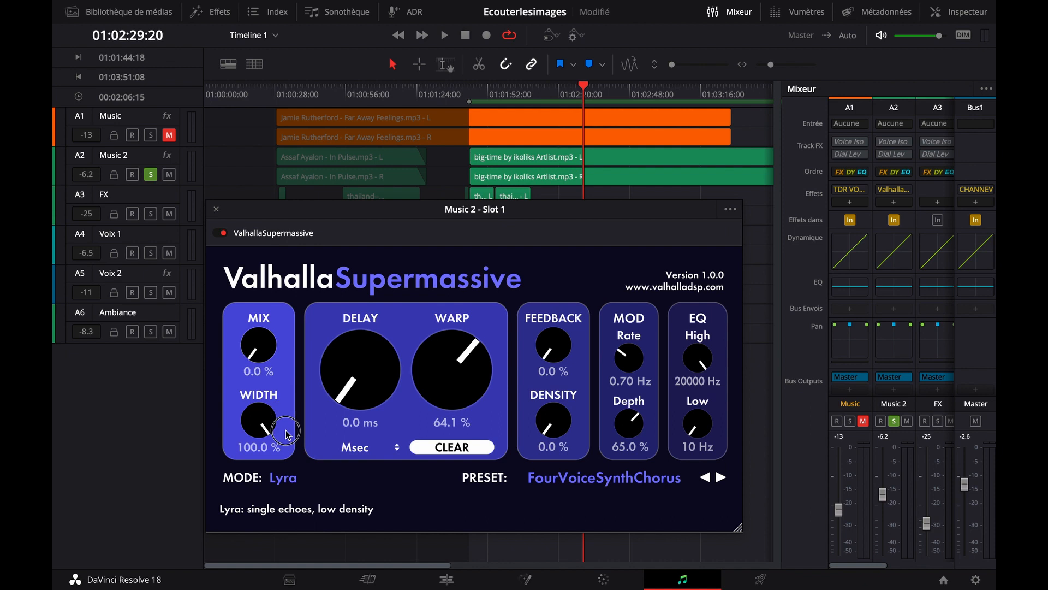
pyautogui.moveTo(285, 431); pyautogui.dragTo(278, 298)
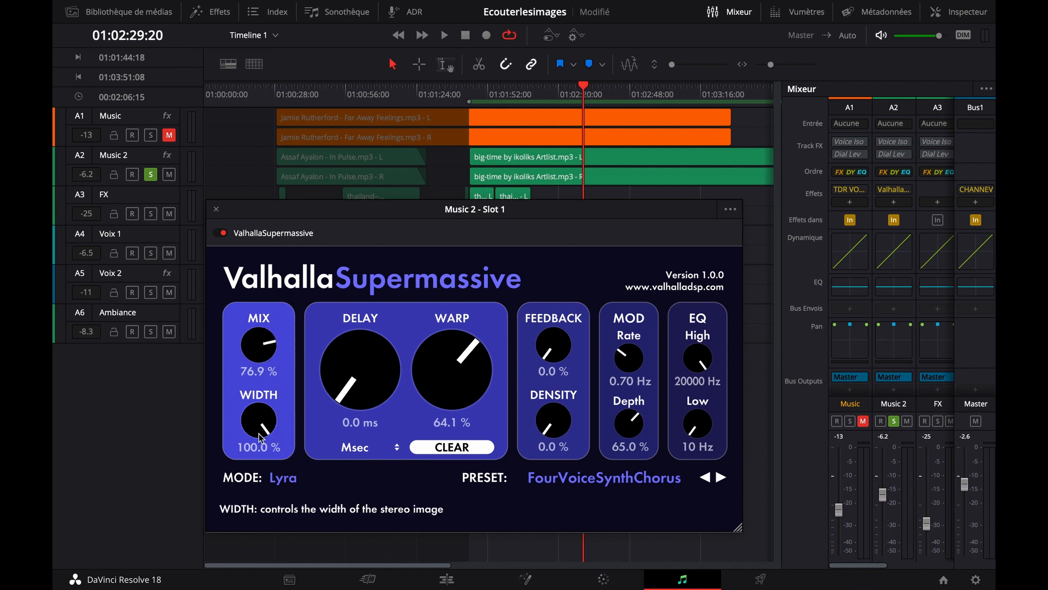
pyautogui.hotkey('ctrl', 's')
pyautogui.moveTo(260, 431)
pyautogui.mouseDown()
pyautogui.moveTo(261, 470)
pyautogui.moveTo(263, 418)
pyautogui.mouseUp()
pyautogui.hotkey('ctrl', 's')
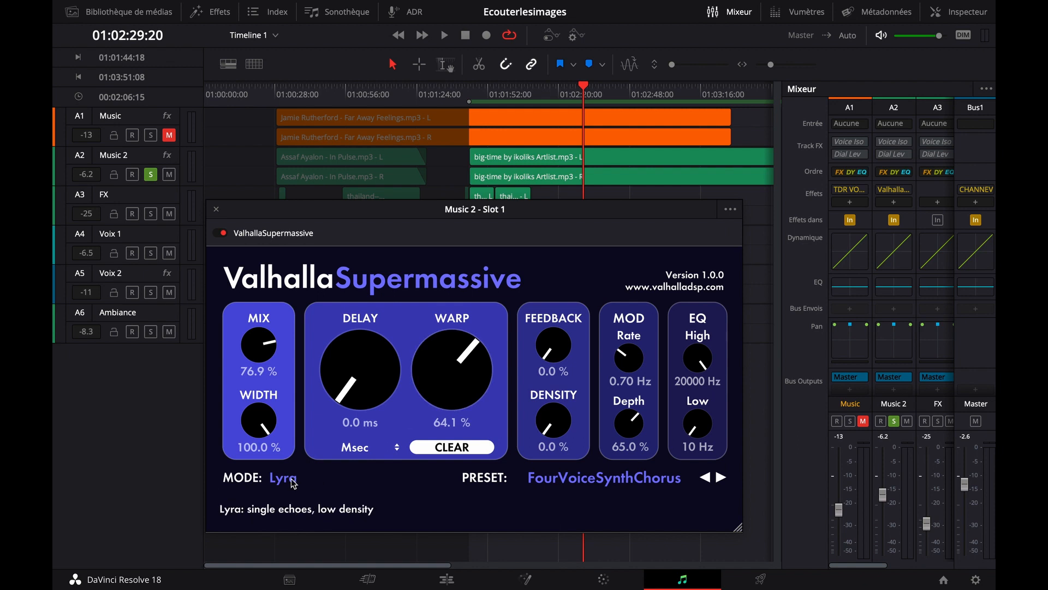
# Raise the delay to about 183.6 ms, try the Note, Dotted and Triplet delay sync options, and return the sync to Msec.
pyautogui.moveTo(354, 358)
pyautogui.mouseDown()
pyautogui.moveTo(367, 406)
pyautogui.moveTo(355, 398)
pyautogui.moveTo(363, 322)
pyautogui.moveTo(363, 350)
pyautogui.mouseUp()
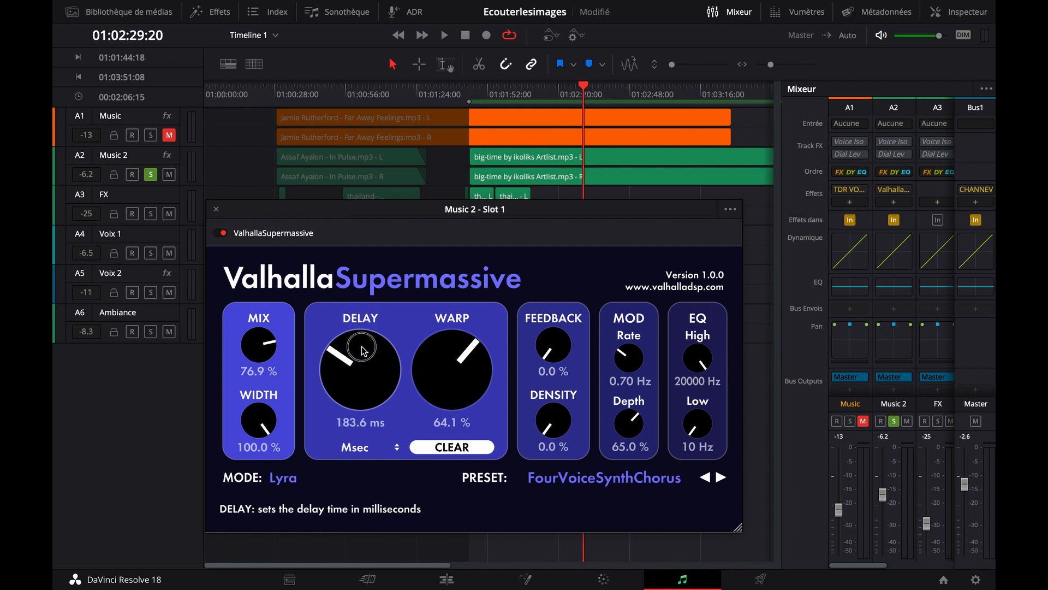
pyautogui.click(358, 449)
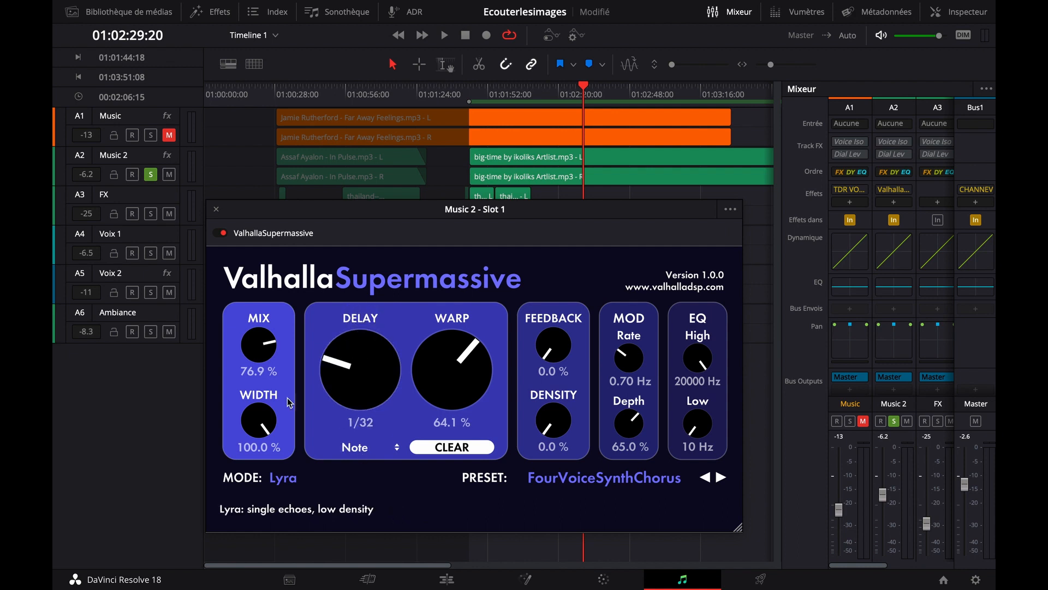
pyautogui.click(358, 450)
pyautogui.click(361, 463)
pyautogui.click(359, 449)
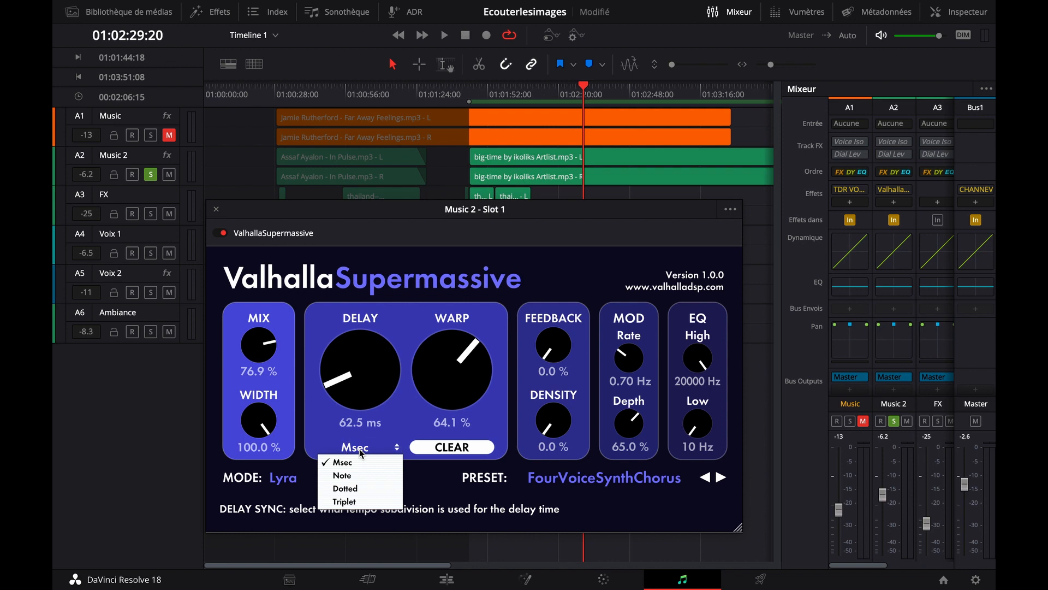
pyautogui.click(364, 487)
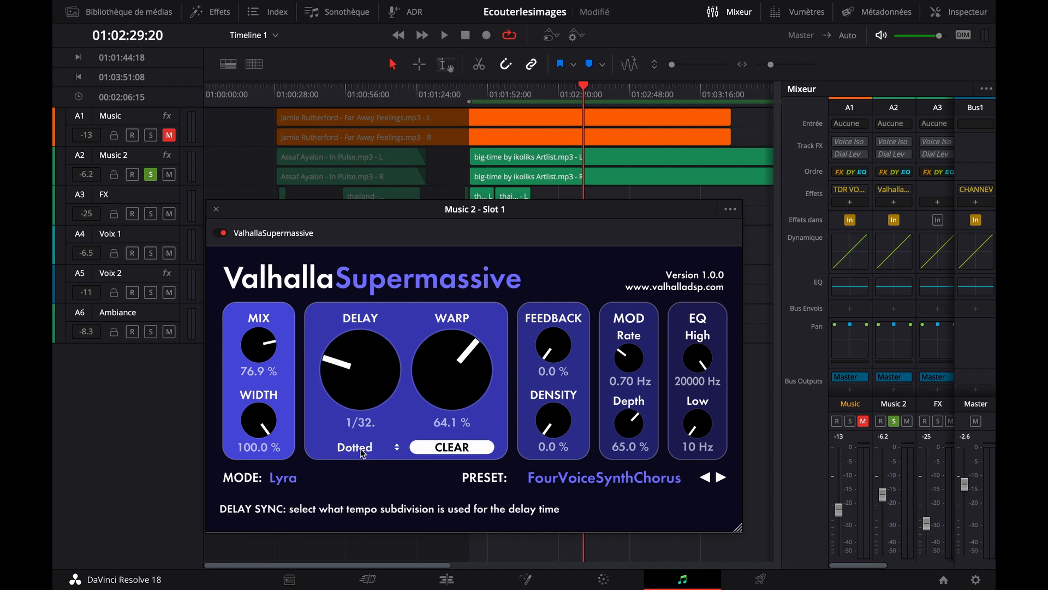
pyautogui.click(360, 452)
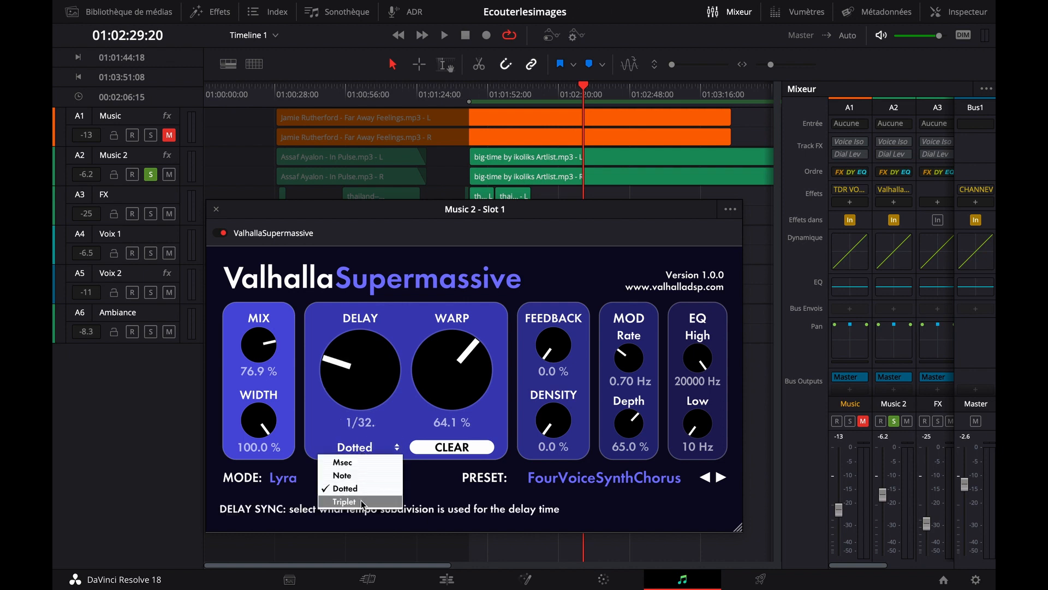
pyautogui.click(361, 498)
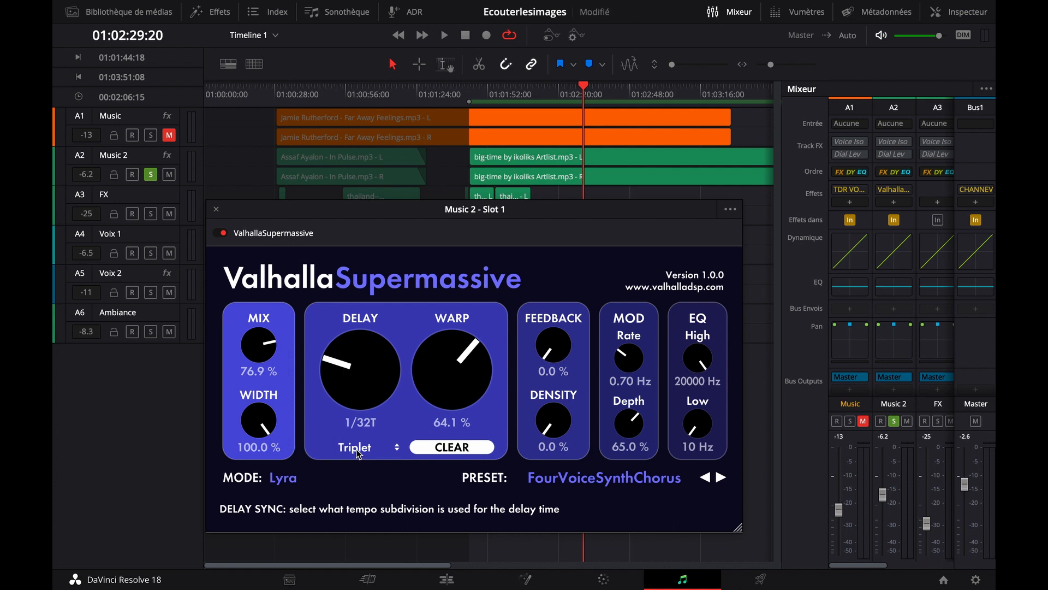
pyautogui.click(356, 448)
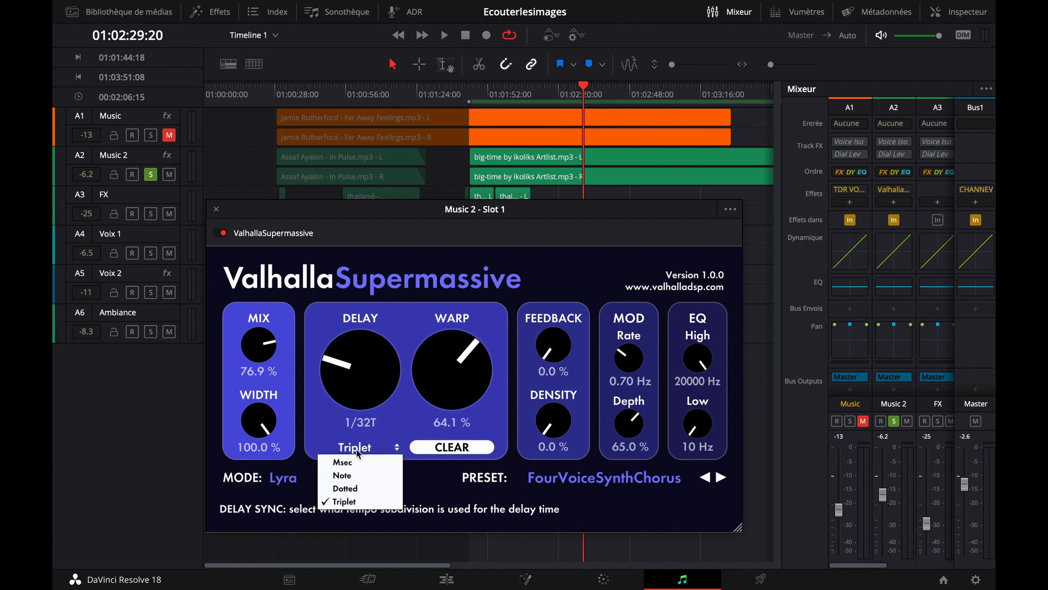
pyautogui.click(356, 460)
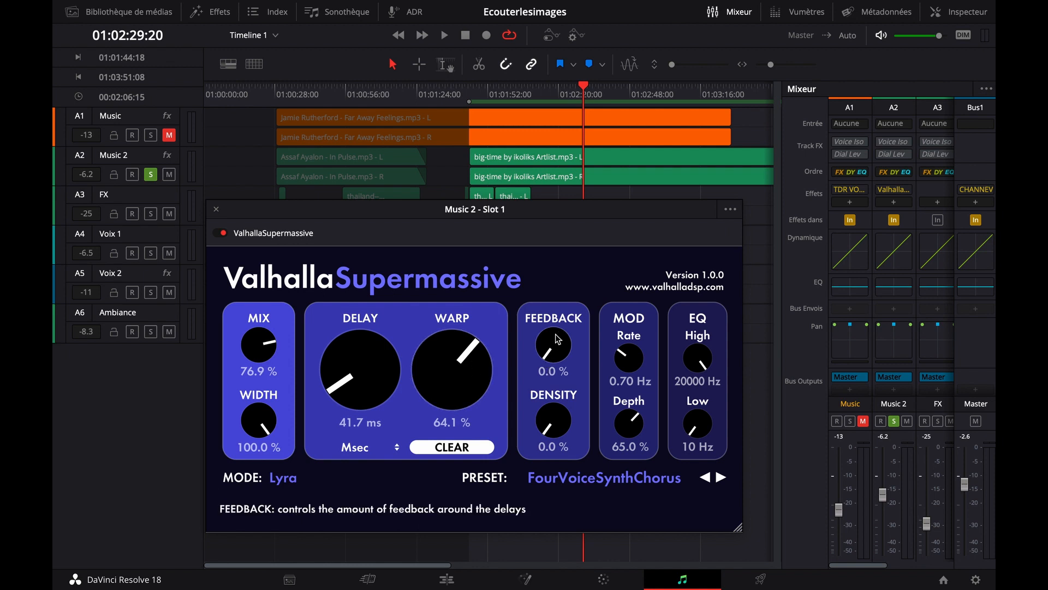
# Try feedback up to 100 % and settle it at 0.9 %, set the density to 13.3 %, and save the project.
pyautogui.moveTo(555, 349); pyautogui.dragTo(560, 189)
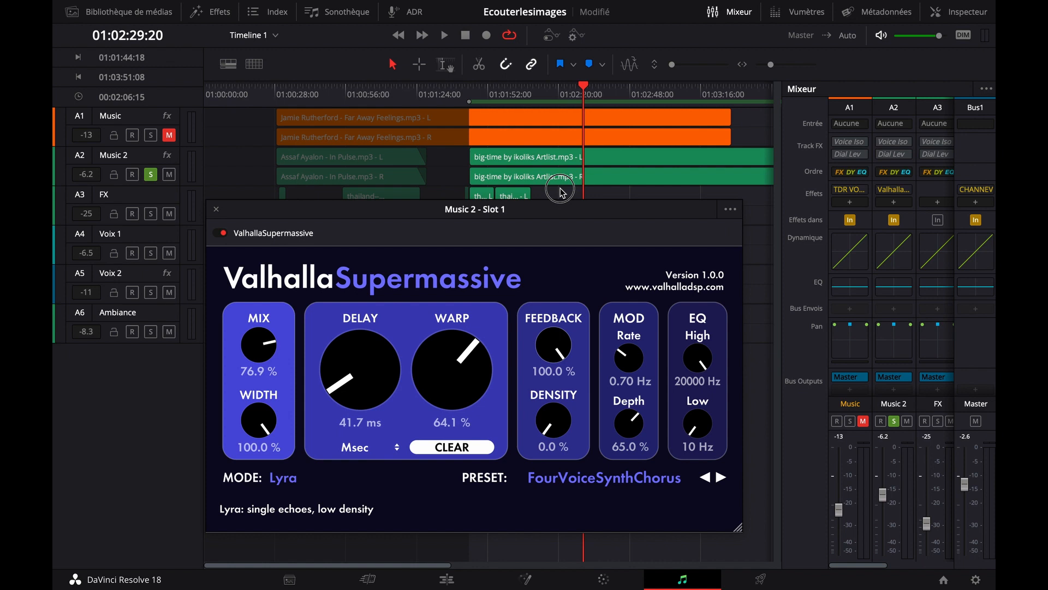
pyautogui.moveTo(560, 191); pyautogui.dragTo(562, 355)
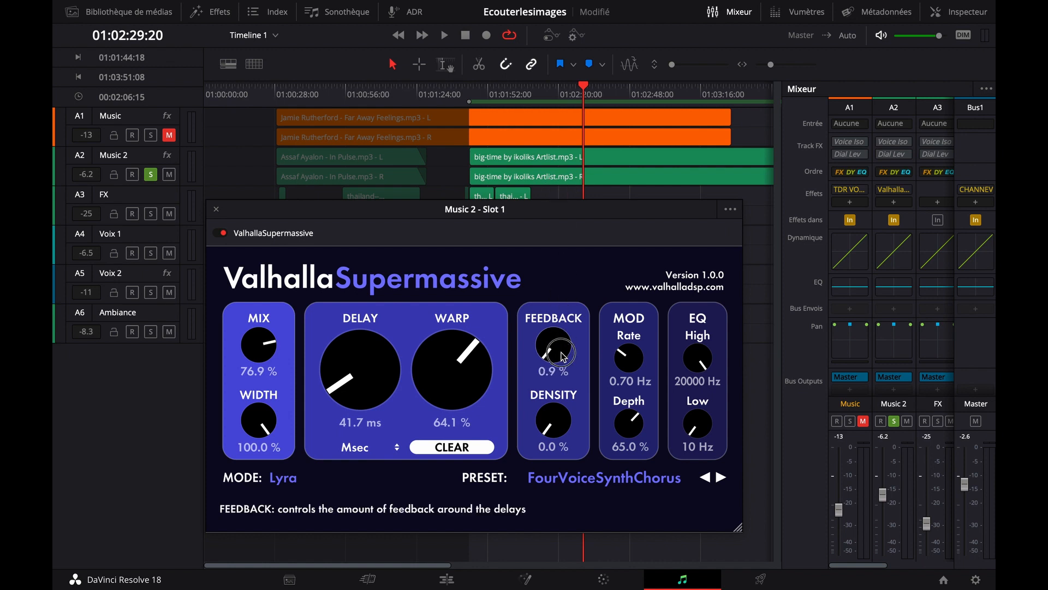
pyautogui.moveTo(551, 433); pyautogui.dragTo(602, 279)
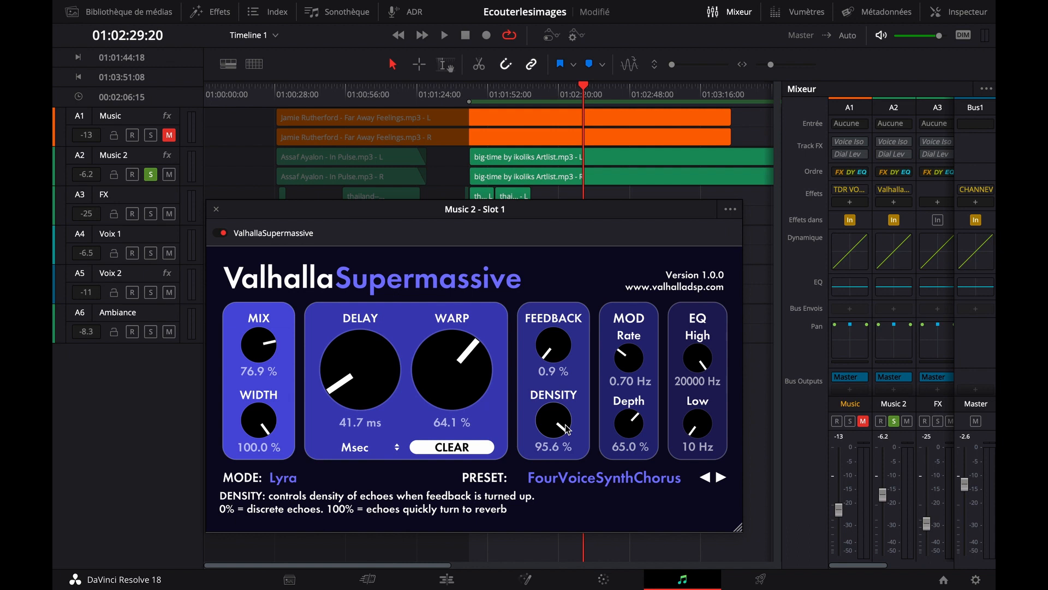
pyautogui.hotkey('ctrl', 's')
pyautogui.moveTo(565, 428)
pyautogui.mouseDown()
pyautogui.moveTo(557, 584)
pyautogui.moveTo(557, 404)
pyautogui.moveTo(557, 427)
pyautogui.mouseUp()
pyautogui.hotkey('ctrl', 's')
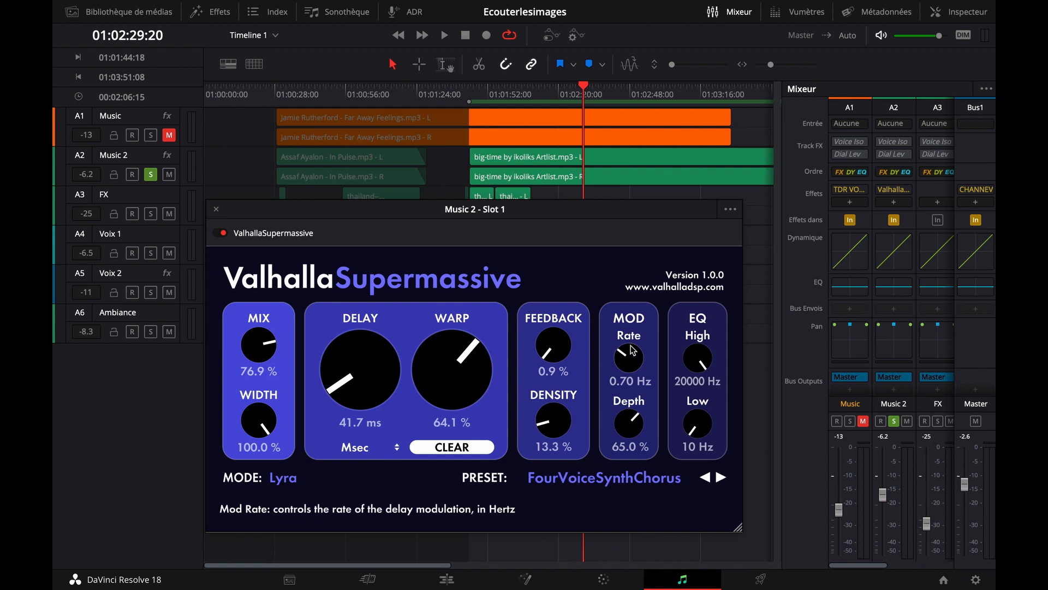
# Set the modulation rate to 3.34 Hz and depth to 60.9 %, and the low EQ to 130 Hz with the high EQ at 20000 Hz.
pyautogui.moveTo(631, 327); pyautogui.dragTo(633, 306)
pyautogui.moveTo(630, 422); pyautogui.dragTo(635, 429)
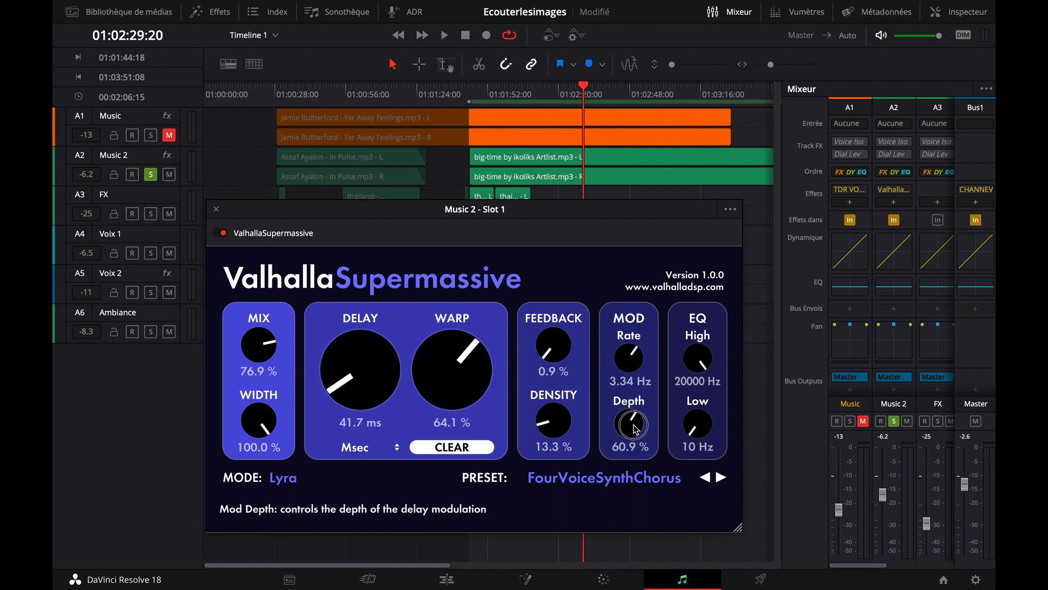
pyautogui.click(694, 366)
pyautogui.moveTo(692, 363)
pyautogui.mouseDown()
pyautogui.moveTo(706, 475)
pyautogui.moveTo(696, 354)
pyautogui.mouseUp()
pyautogui.moveTo(698, 428)
pyautogui.mouseDown()
pyautogui.moveTo(695, 352)
pyautogui.moveTo(696, 419)
pyautogui.mouseUp()
# Switch the delay mode to Gemini and look through the list of available modes.
pyautogui.scroll(6, 294, 478)
pyautogui.click(292, 477)
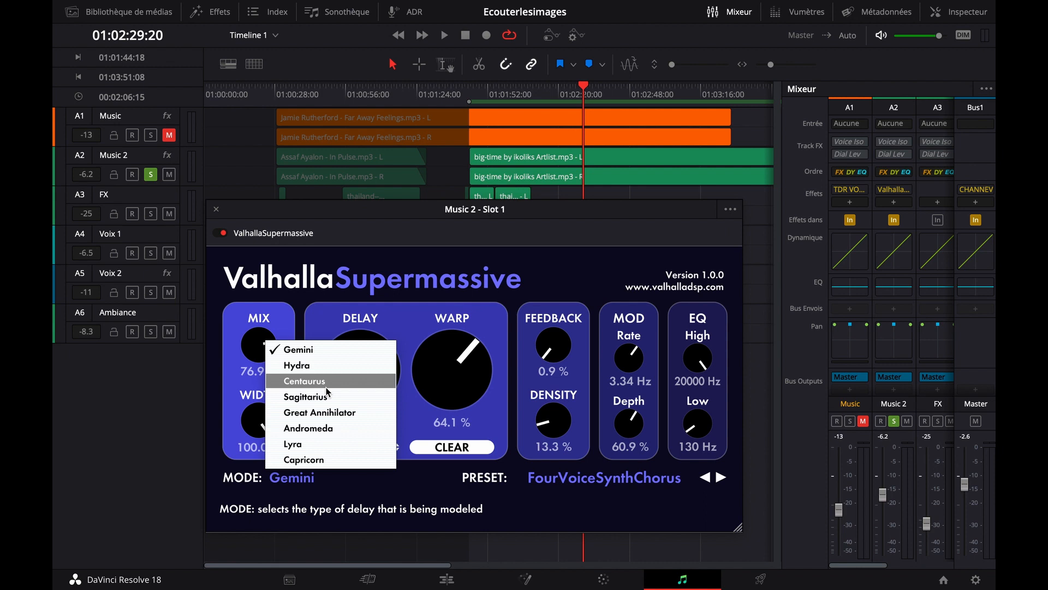
pyautogui.click(654, 484)
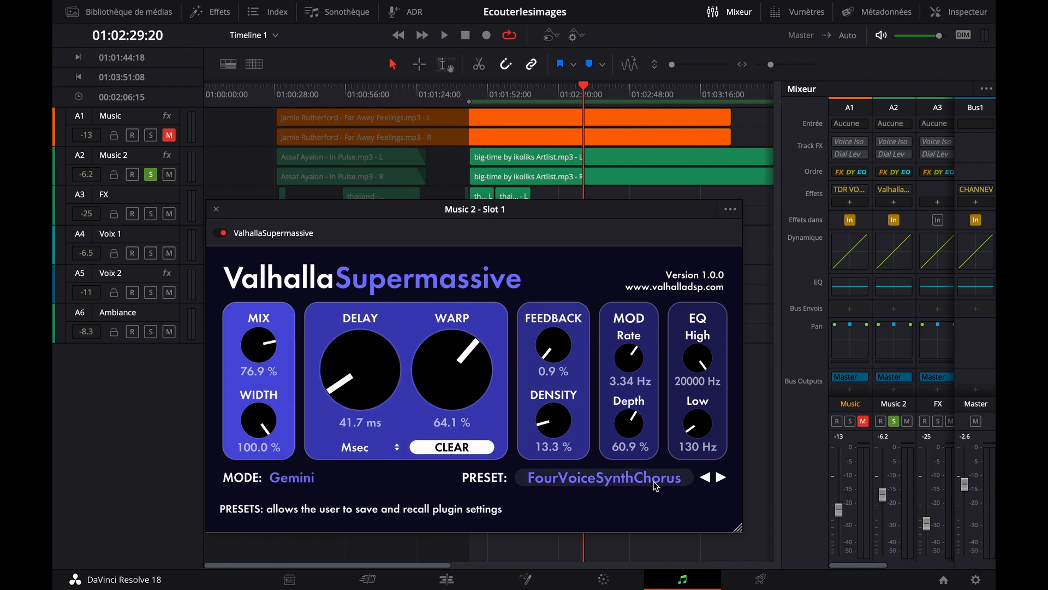
# Look through the Valhalla preset categories, including the SFX subgroups, without choosing a preset.
pyautogui.click(655, 485)
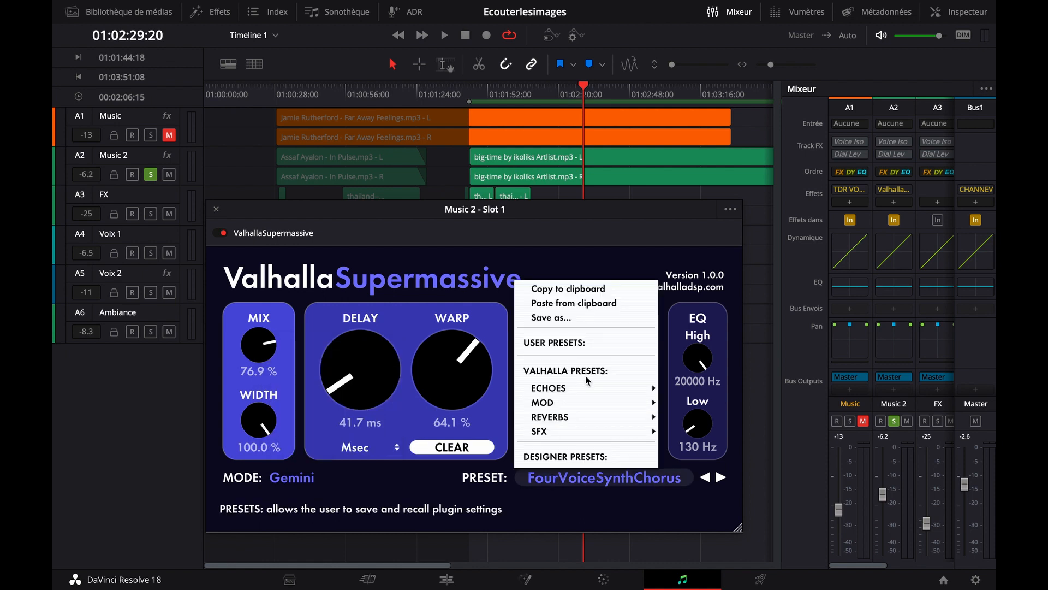
pyautogui.moveTo(582, 385)
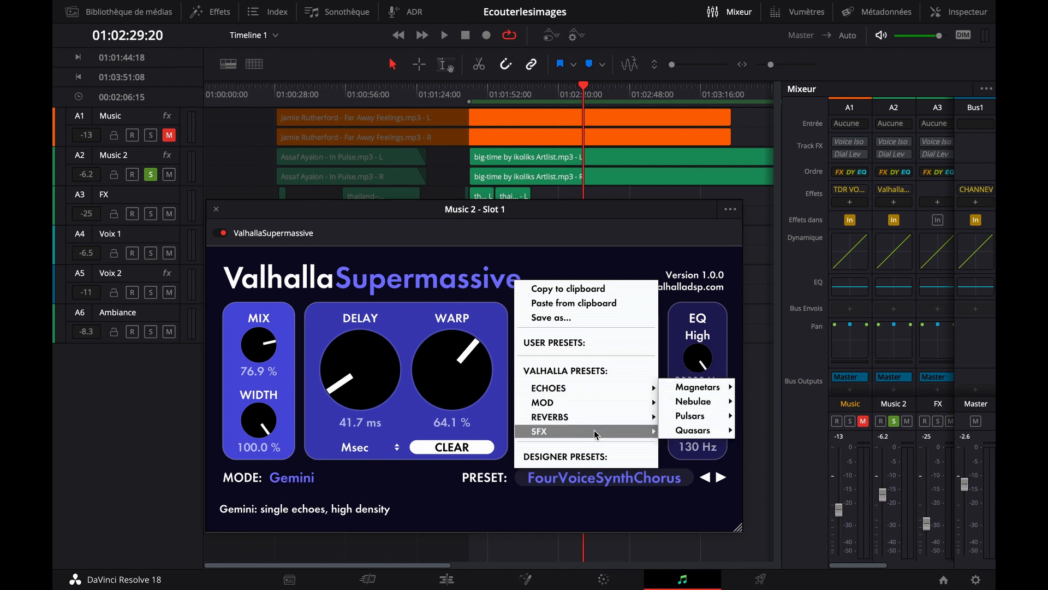
pyautogui.click(611, 499)
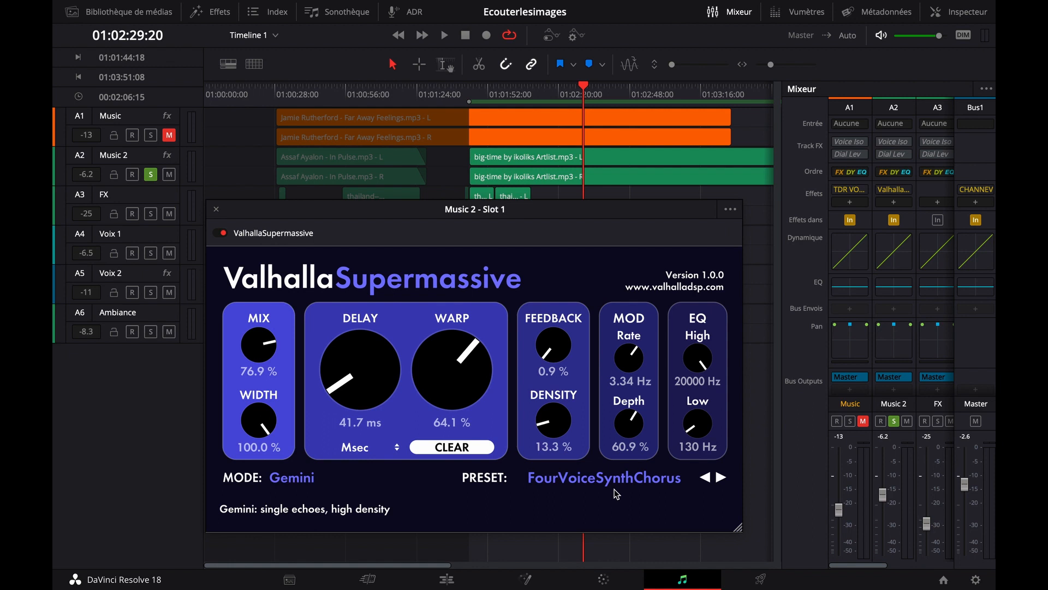
# Play the soloed Music 2 track and audition the following presets from SixteenVoiceChorus up to SlowAttackEnsemble.
pyautogui.press('space')
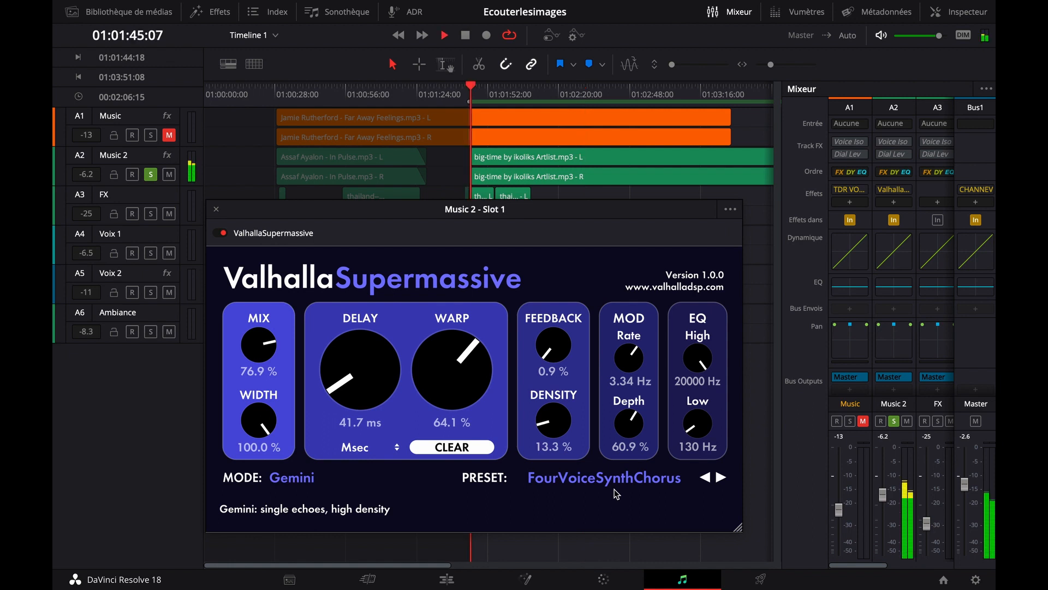
pyautogui.click(720, 478)
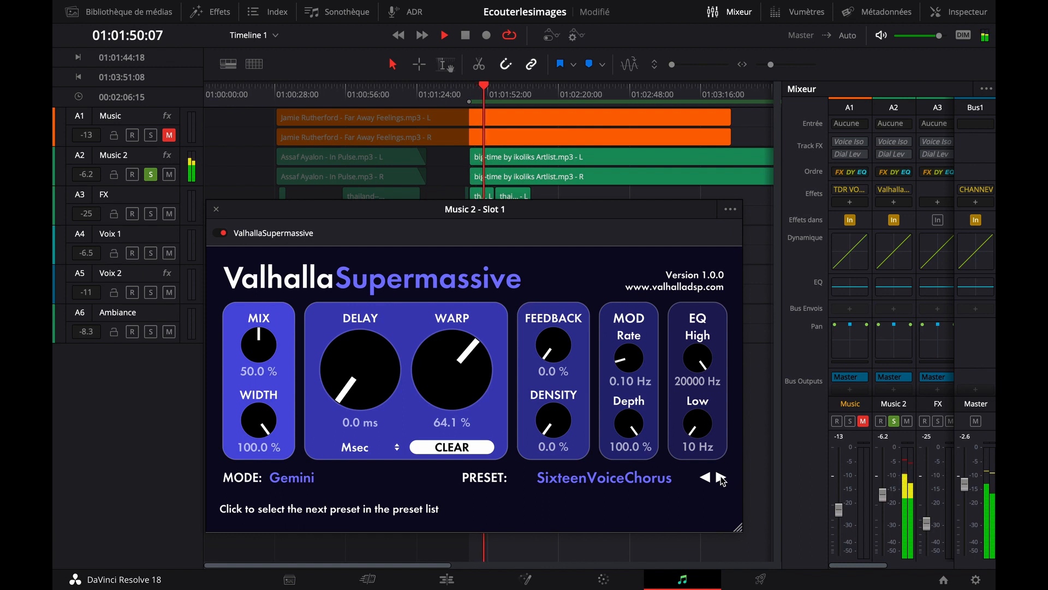
pyautogui.click(721, 478)
pyautogui.click(721, 478)
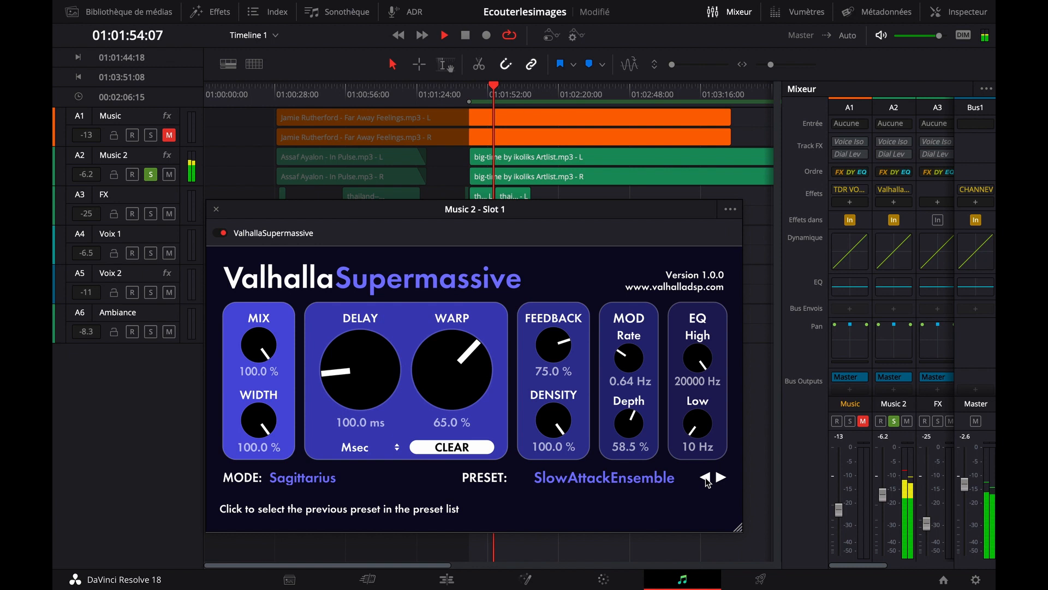
# Audition the presets in reverse order from FastEnsemble to WaveDelay during playback, and return to MellowAmbience.
pyautogui.click(705, 478)
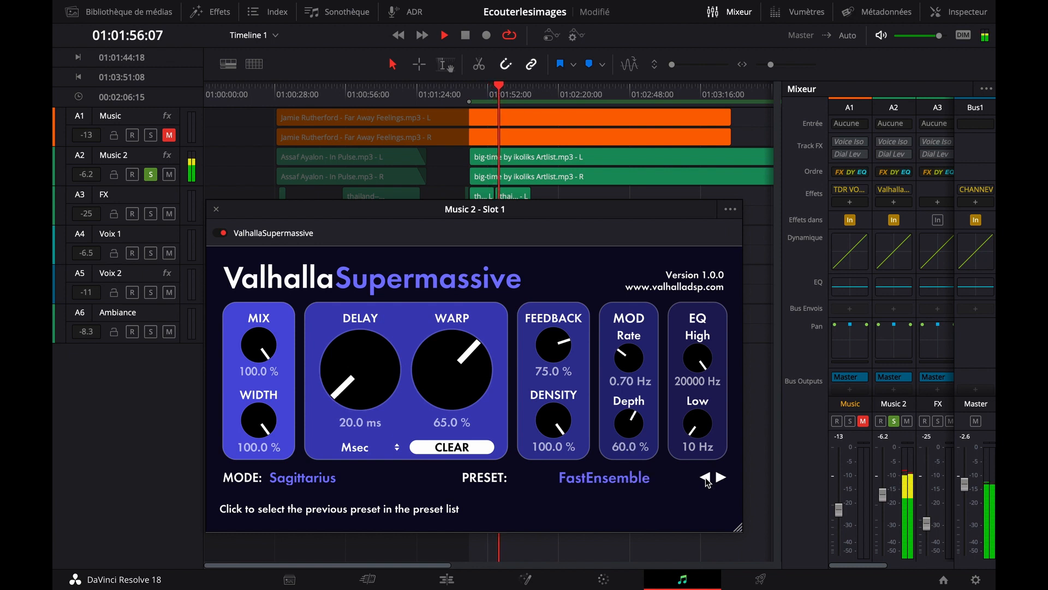
pyautogui.click(705, 478)
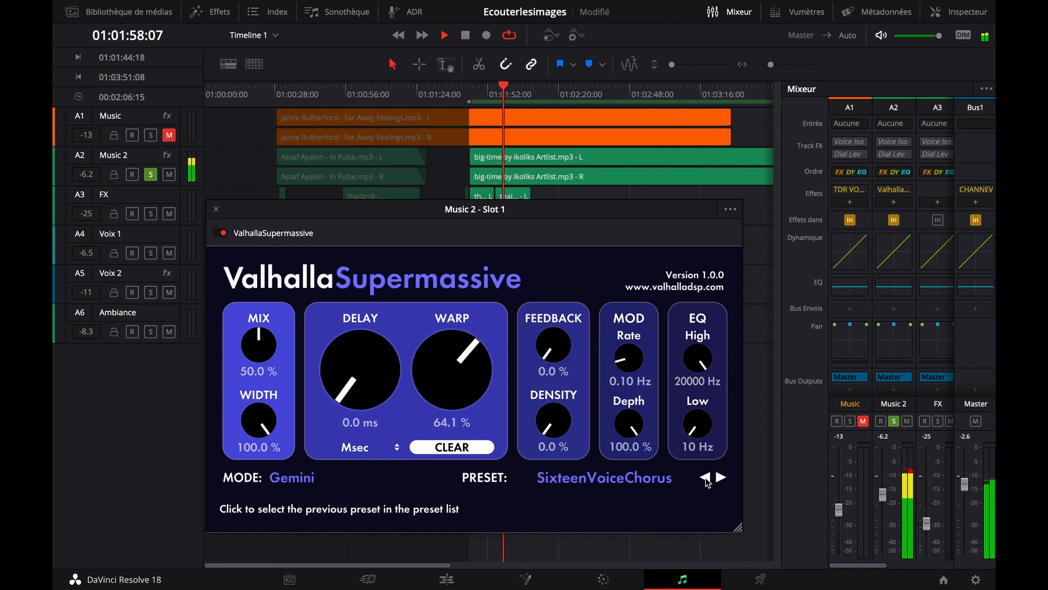
pyautogui.click(705, 478)
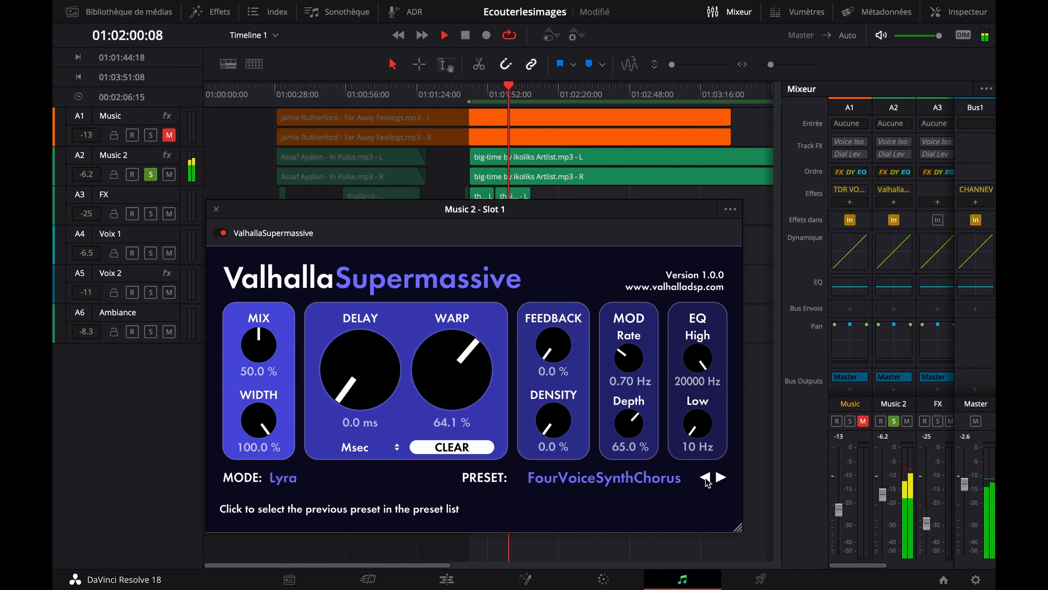
pyautogui.click(704, 478)
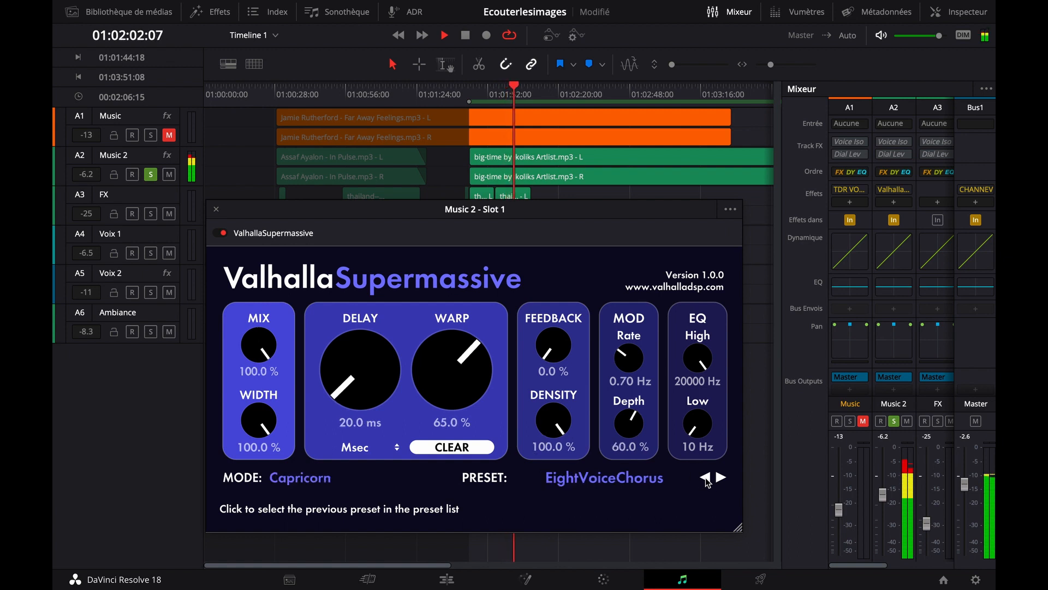
pyautogui.click(704, 478)
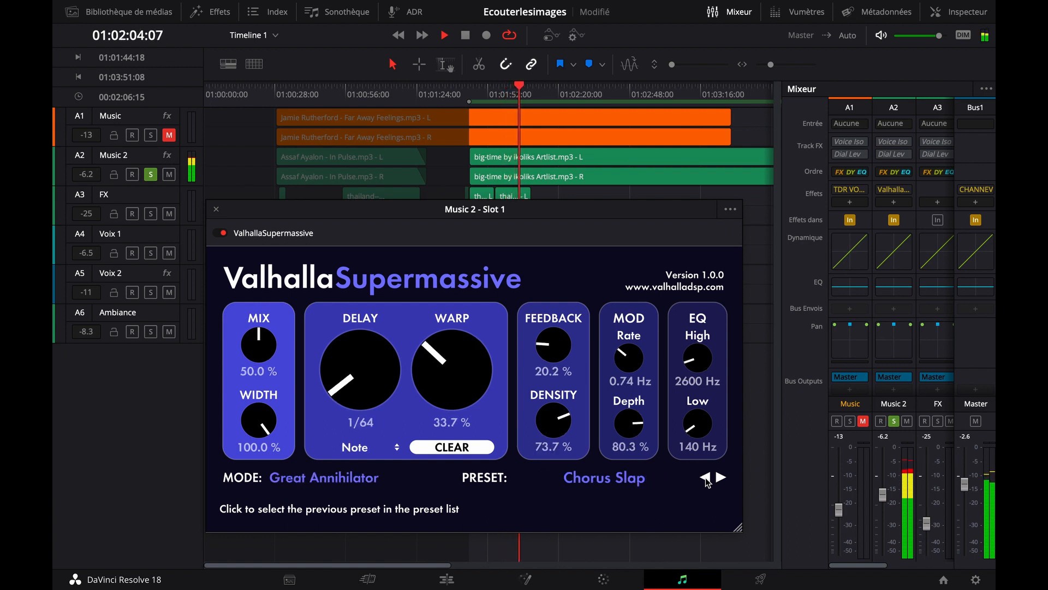
pyautogui.click(705, 478)
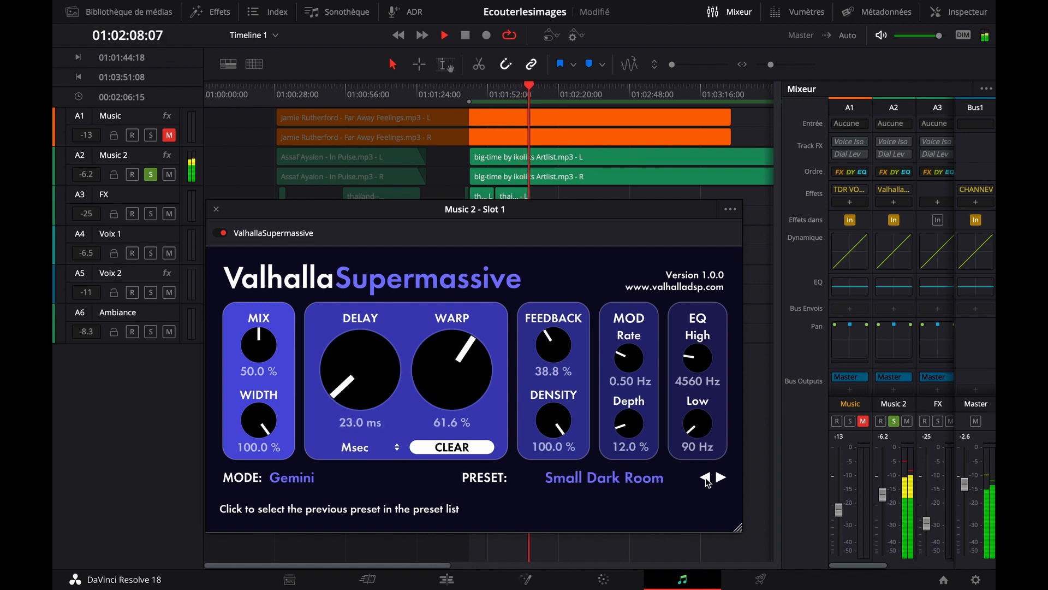
pyautogui.click(704, 479)
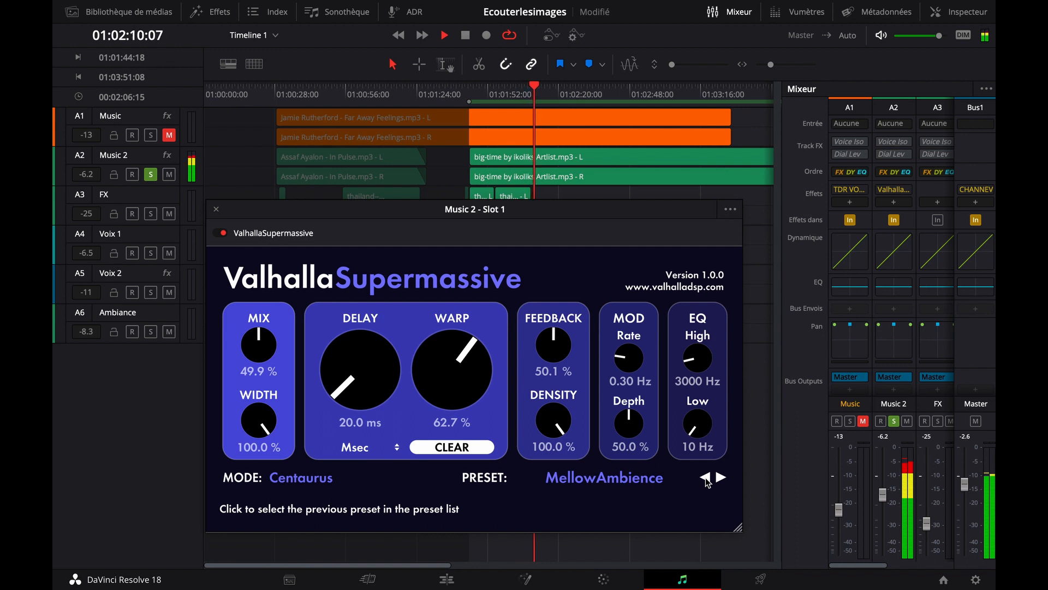
pyautogui.click(706, 478)
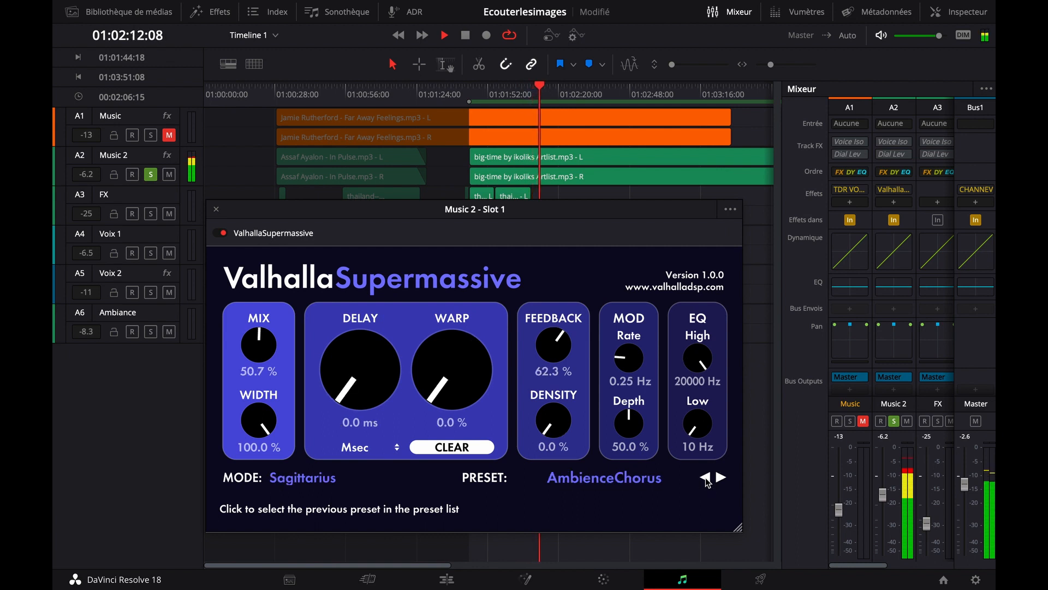
pyautogui.click(706, 477)
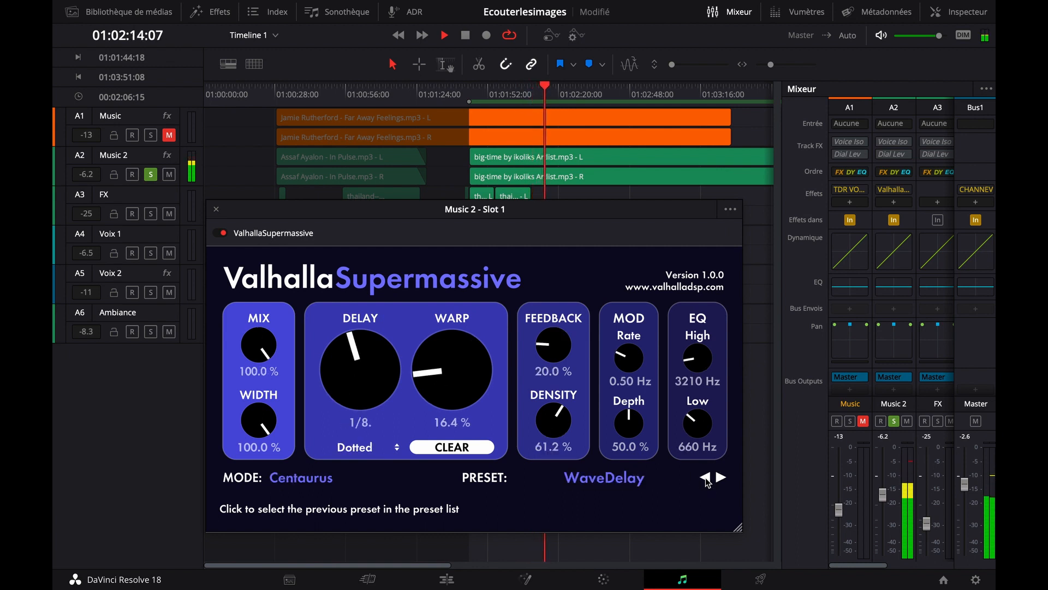
pyautogui.click(721, 478)
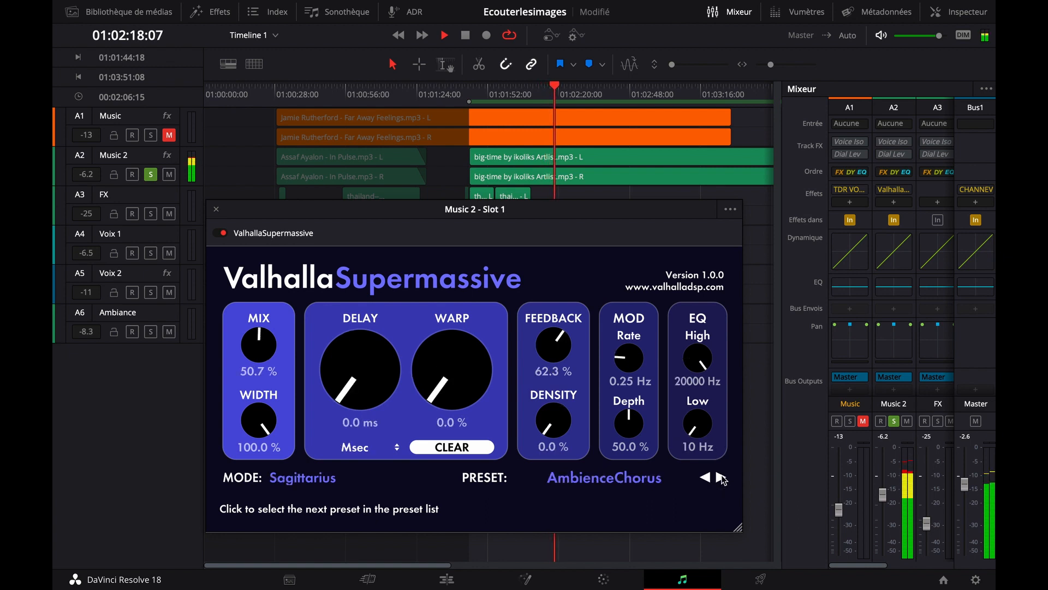
pyautogui.click(721, 478)
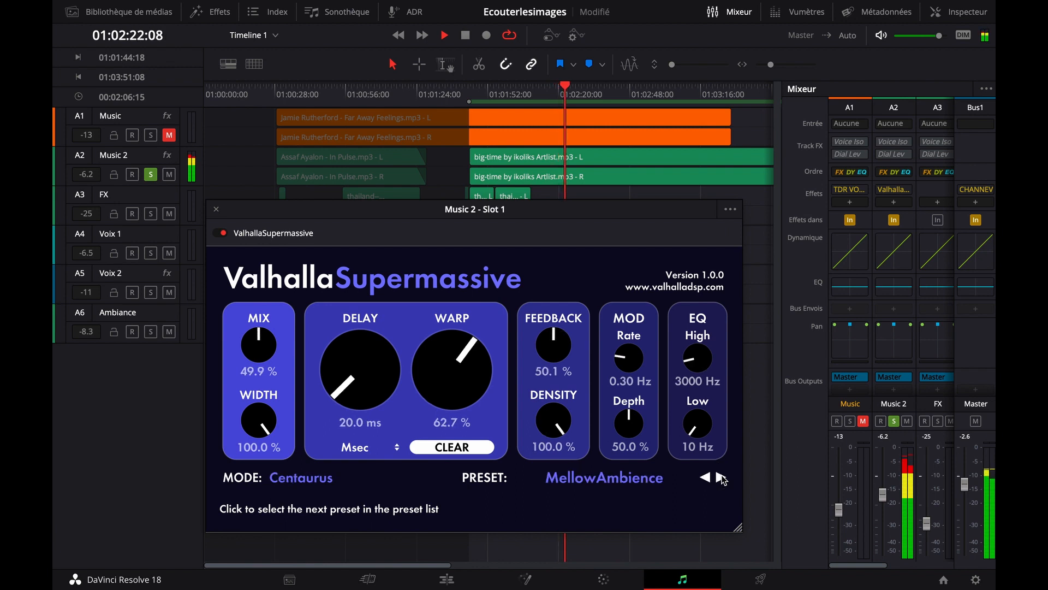
# Audition the following presets Small Dark Room, Chorus Slap and EightVoiceChorus, settle on FourVoiceSynthChorus, and stop playback.
pyautogui.click(722, 477)
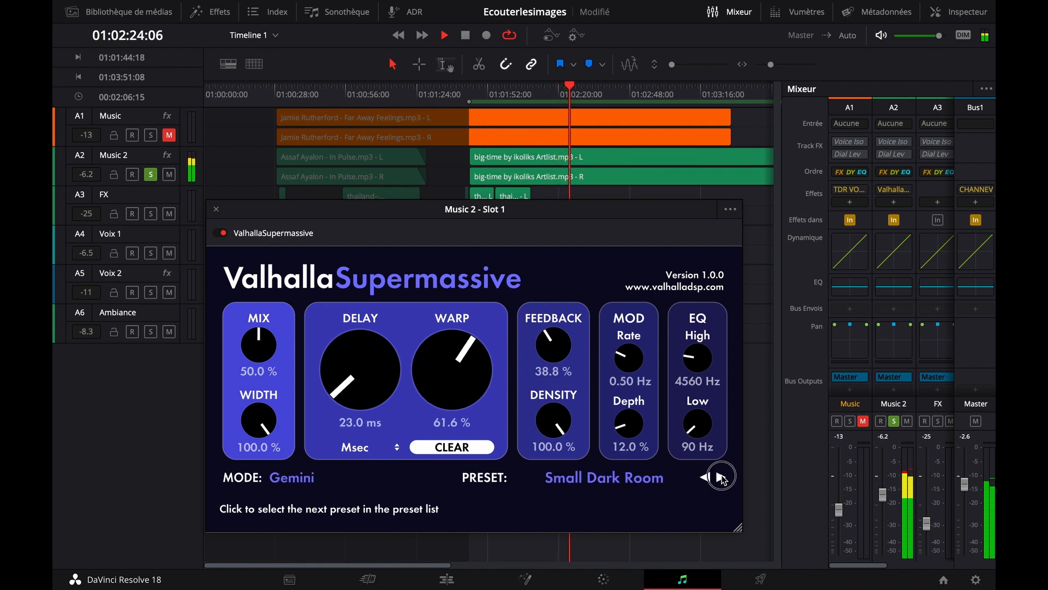
pyautogui.click(721, 477)
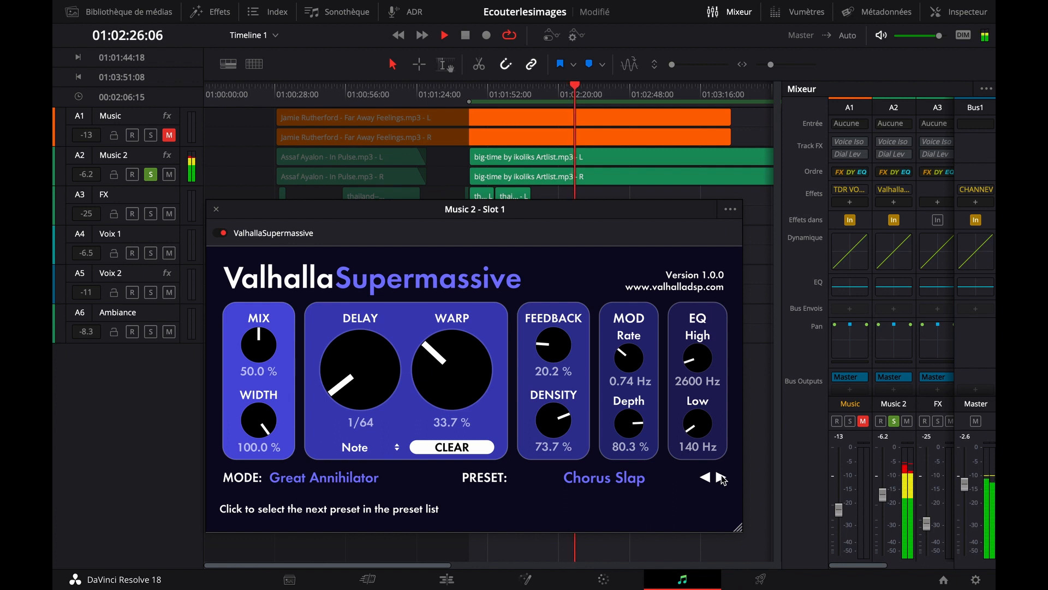
pyautogui.click(722, 478)
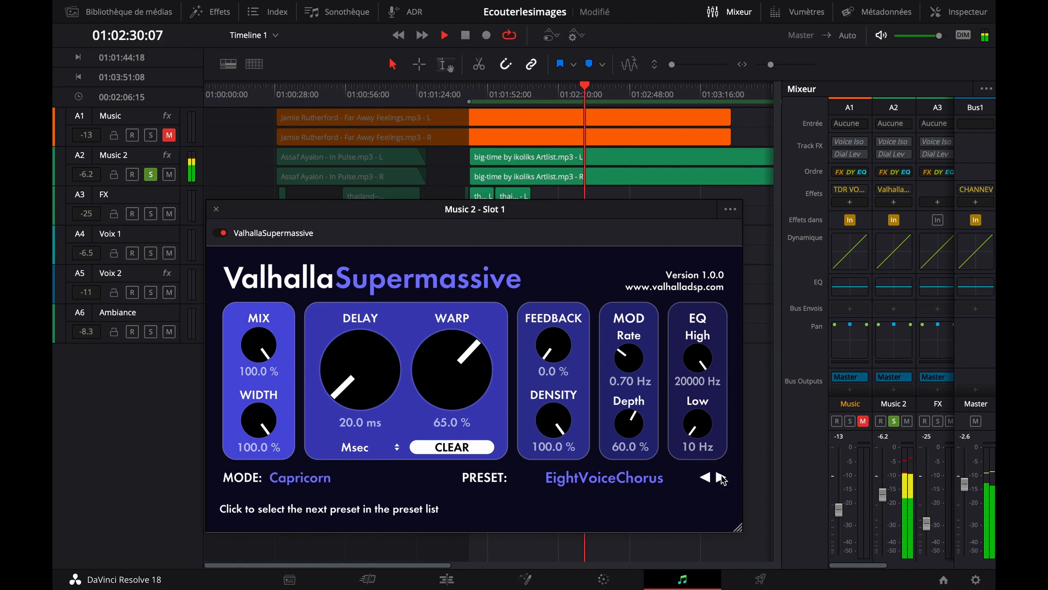
pyautogui.click(721, 477)
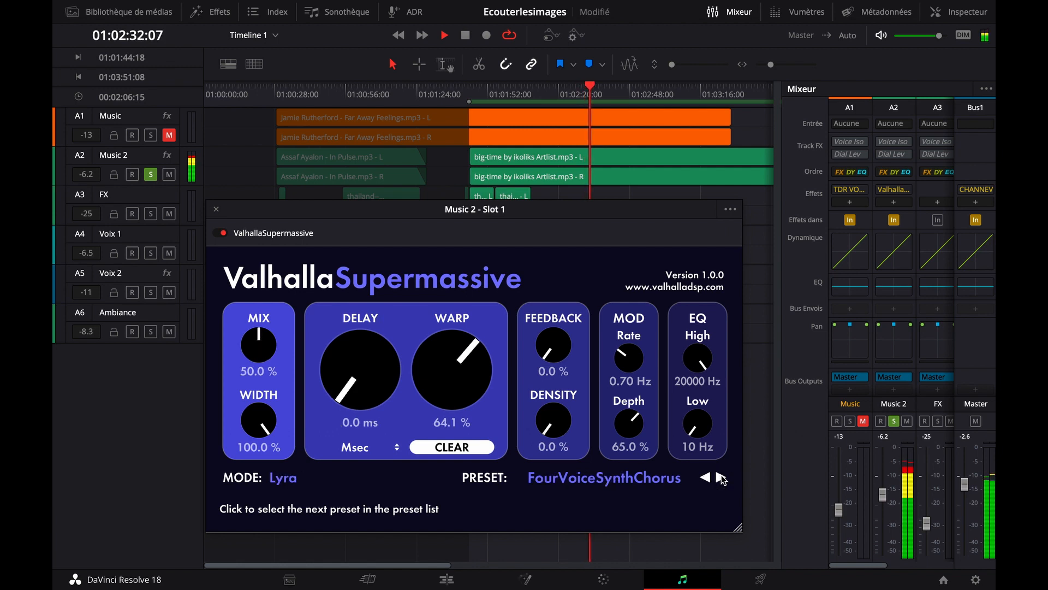
pyautogui.press('space')
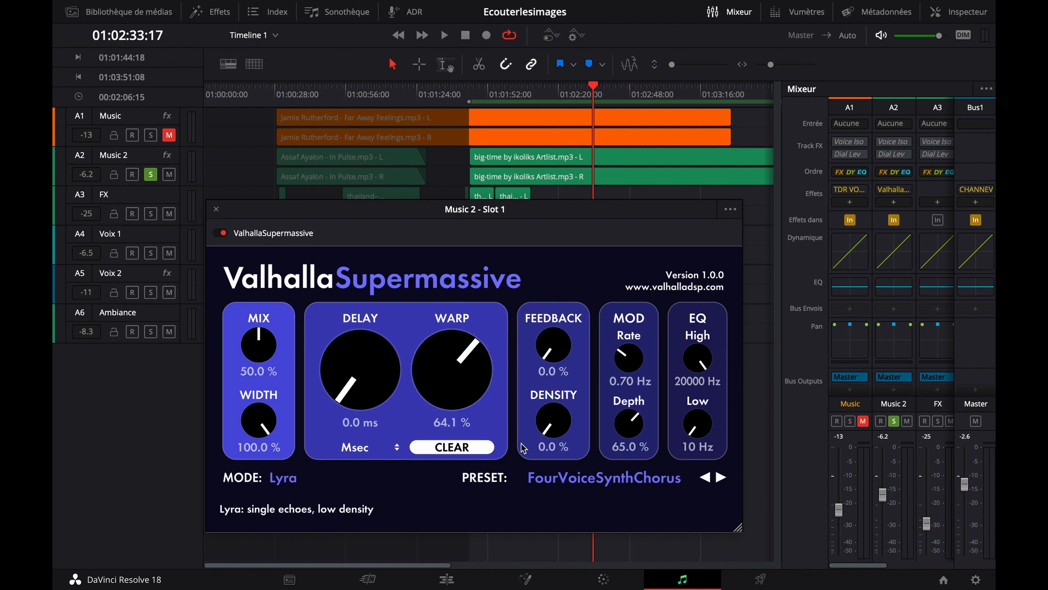
# During playback, set Delay to 96.6 ms, Warp 89.2%, Mod Rate 1.22 Hz and Depth 59.2%, Mix 54.6%, EQ High 13620 Hz and Low 220 Hz.
pyautogui.press('space')
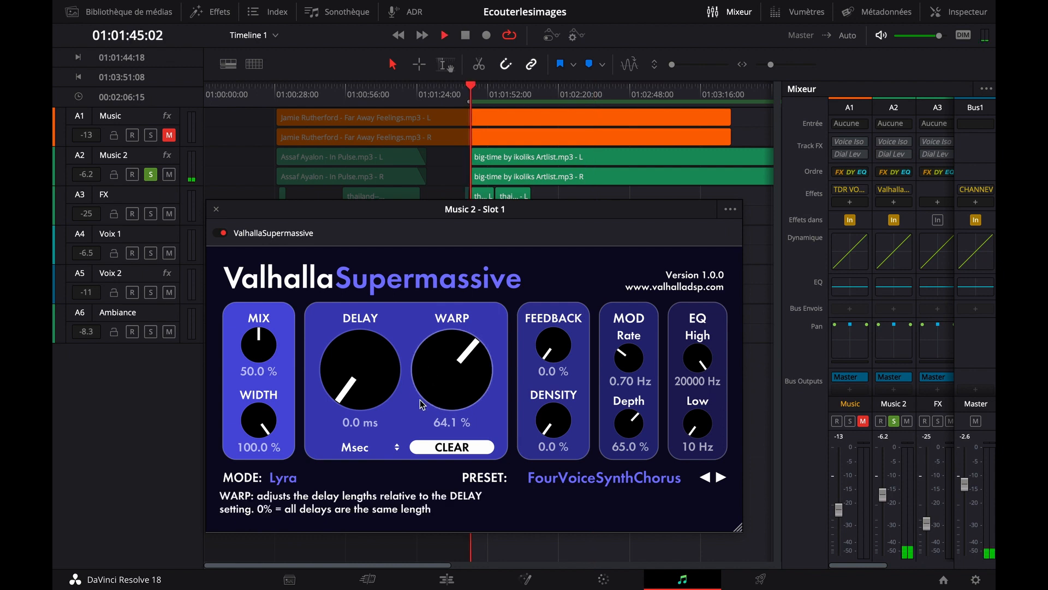
pyautogui.moveTo(345, 380); pyautogui.dragTo(345, 354)
pyautogui.moveTo(455, 349)
pyautogui.mouseDown()
pyautogui.moveTo(439, 371)
pyautogui.moveTo(436, 404)
pyautogui.moveTo(438, 349)
pyautogui.mouseUp()
pyautogui.moveTo(621, 353)
pyautogui.mouseDown()
pyautogui.moveTo(620, 299)
pyautogui.moveTo(622, 342)
pyautogui.mouseUp()
pyautogui.moveTo(634, 421)
pyautogui.mouseDown()
pyautogui.moveTo(634, 382)
pyautogui.moveTo(634, 445)
pyautogui.moveTo(634, 433)
pyautogui.mouseUp()
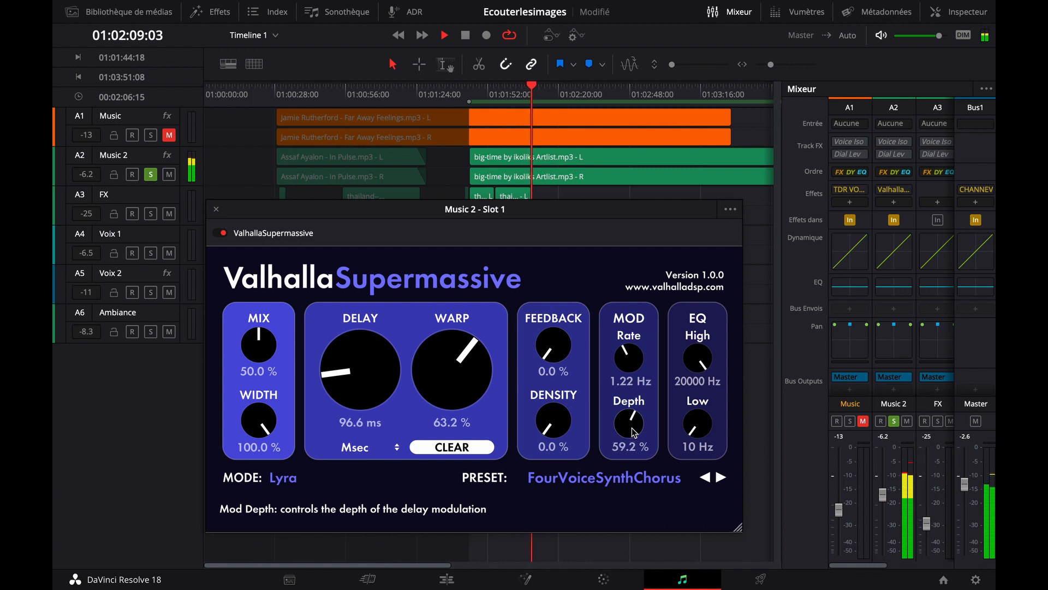
pyautogui.moveTo(261, 331)
pyautogui.mouseDown()
pyautogui.moveTo(266, 307)
pyautogui.moveTo(267, 321)
pyautogui.mouseUp()
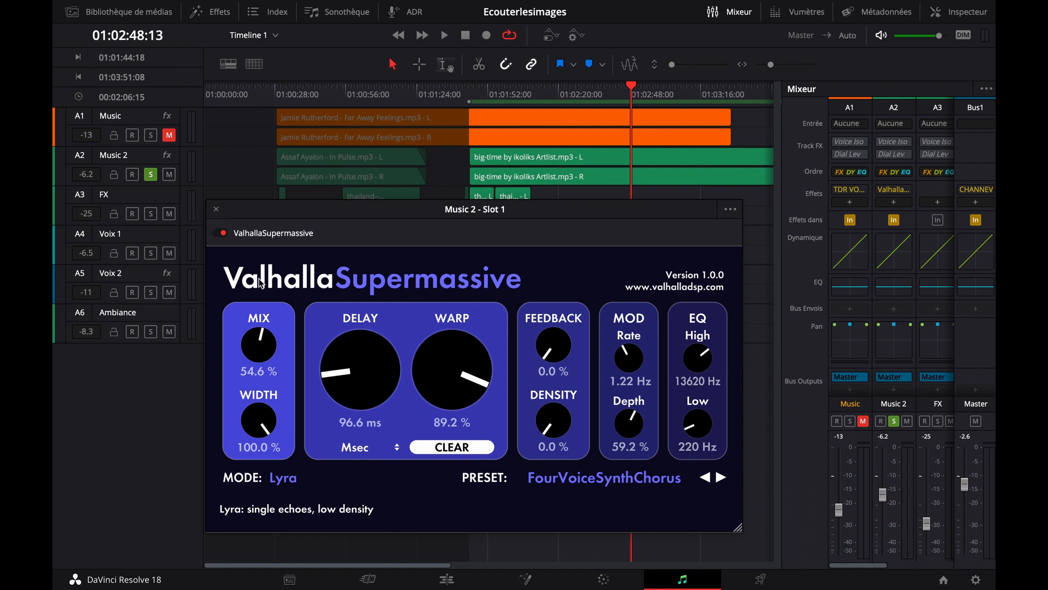
# Replay the soloed Music 2 track and repeatedly bypass and re-enable ValhallaSupermassive to compare the dry and processed sound.
pyautogui.press('space')
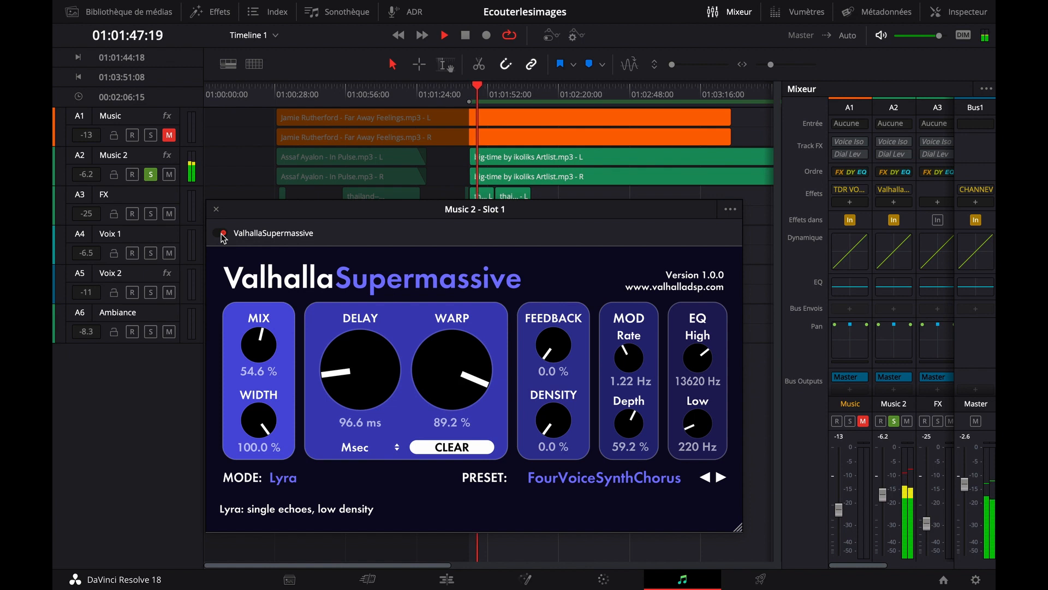
pyautogui.click(223, 234)
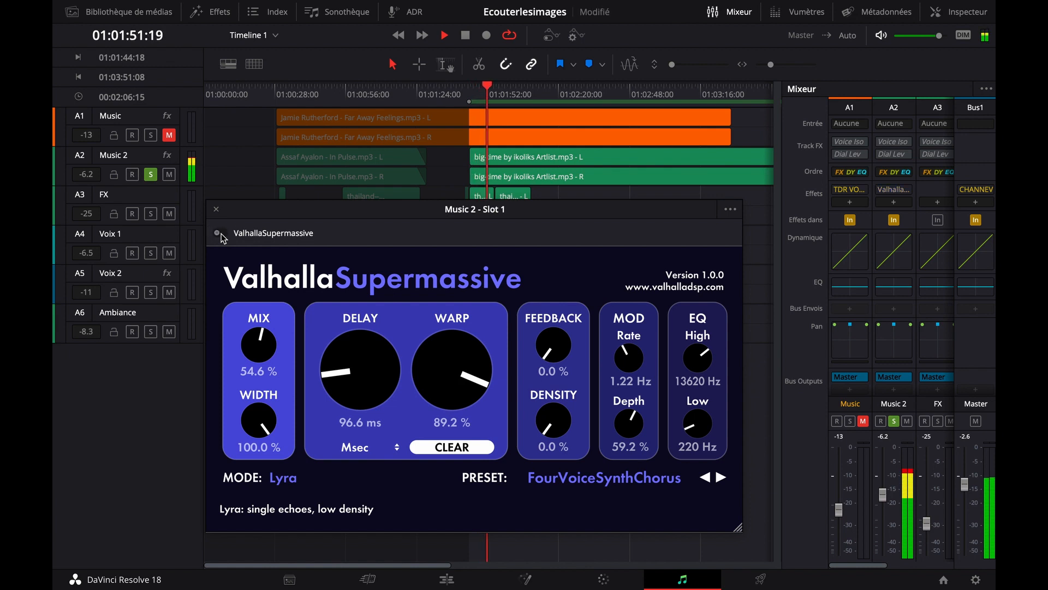
pyautogui.click(221, 233)
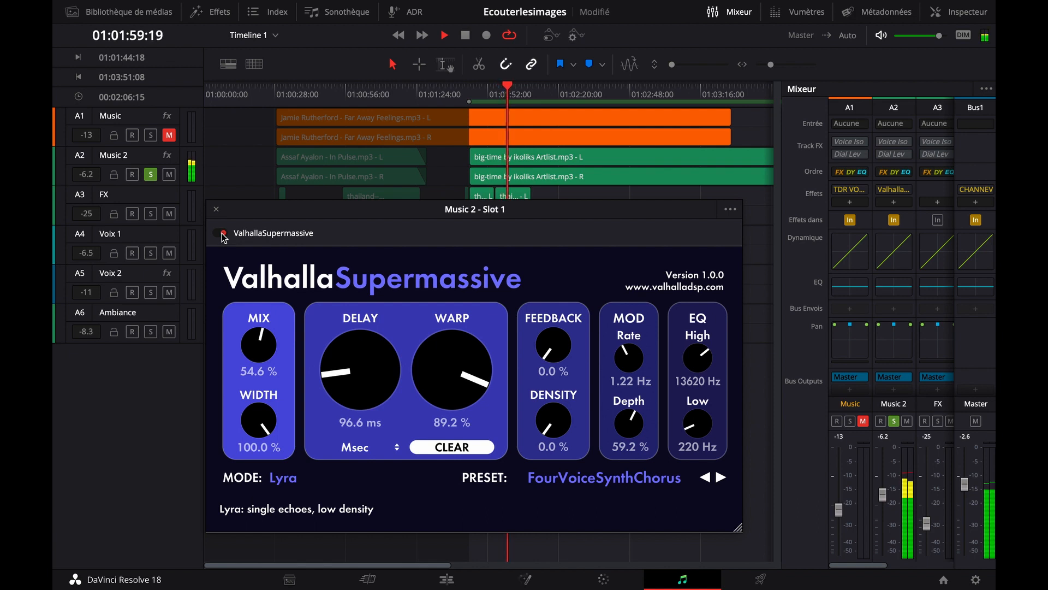
pyautogui.click(222, 233)
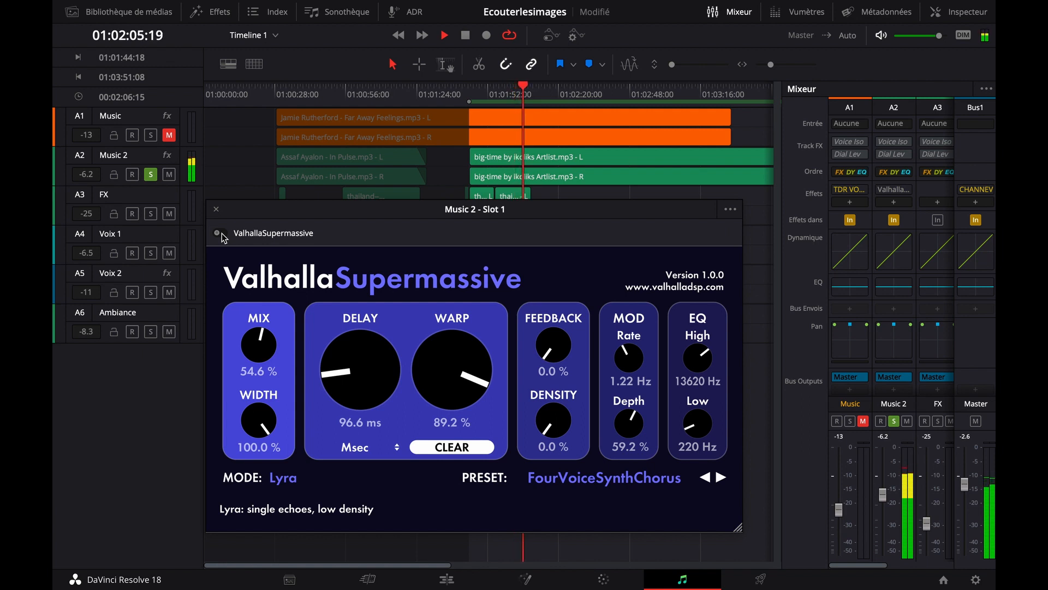
pyautogui.click(222, 234)
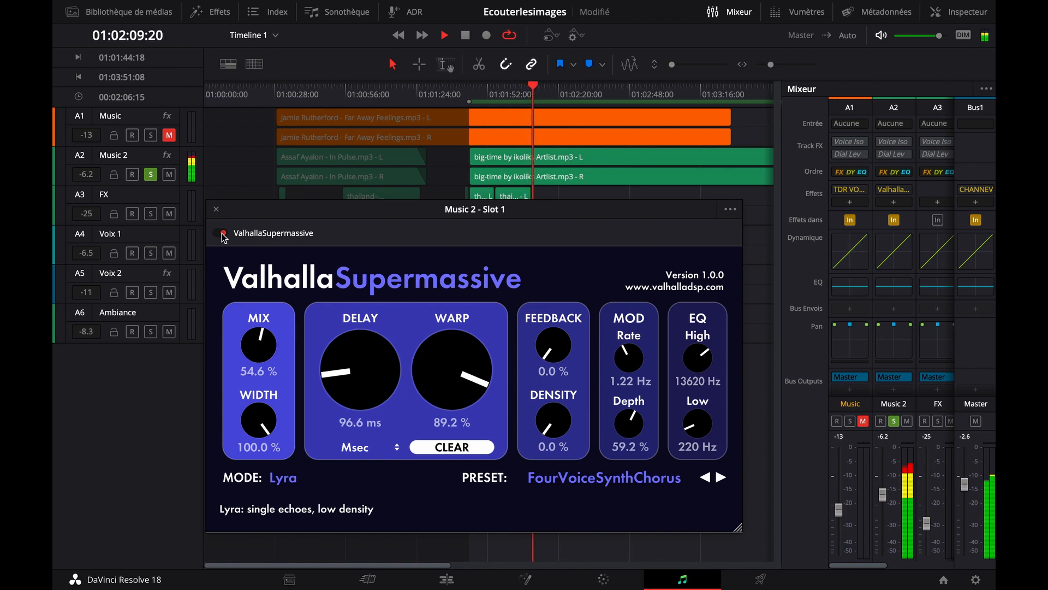
pyautogui.click(221, 233)
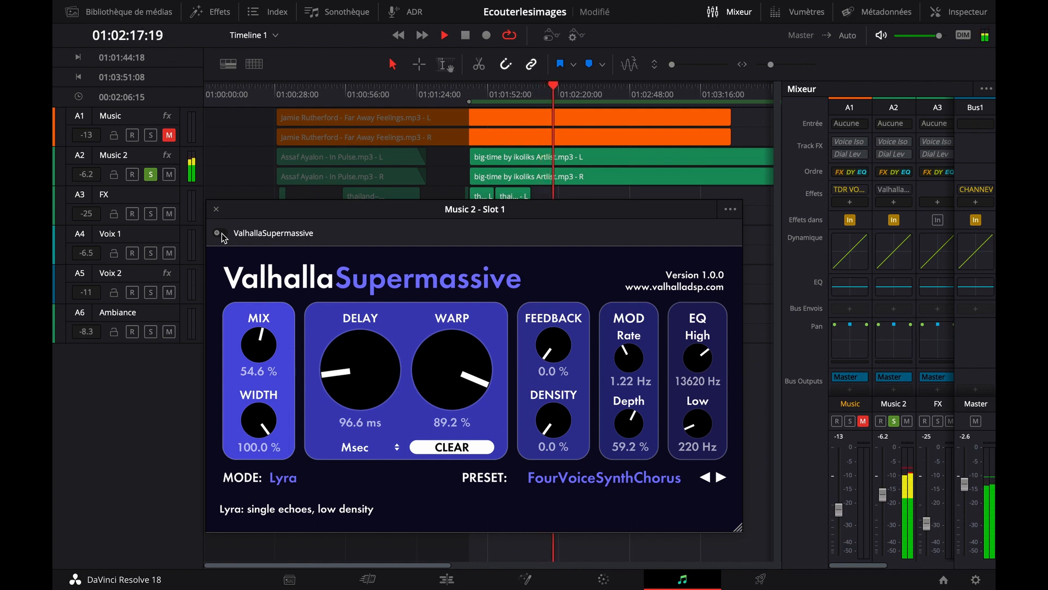
pyautogui.click(221, 233)
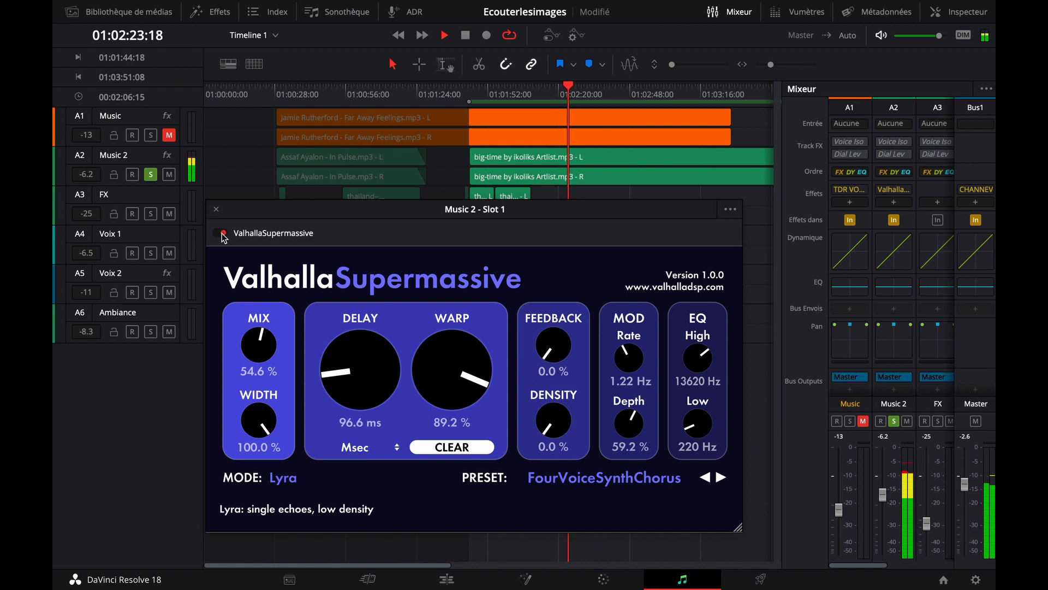
pyautogui.click(221, 233)
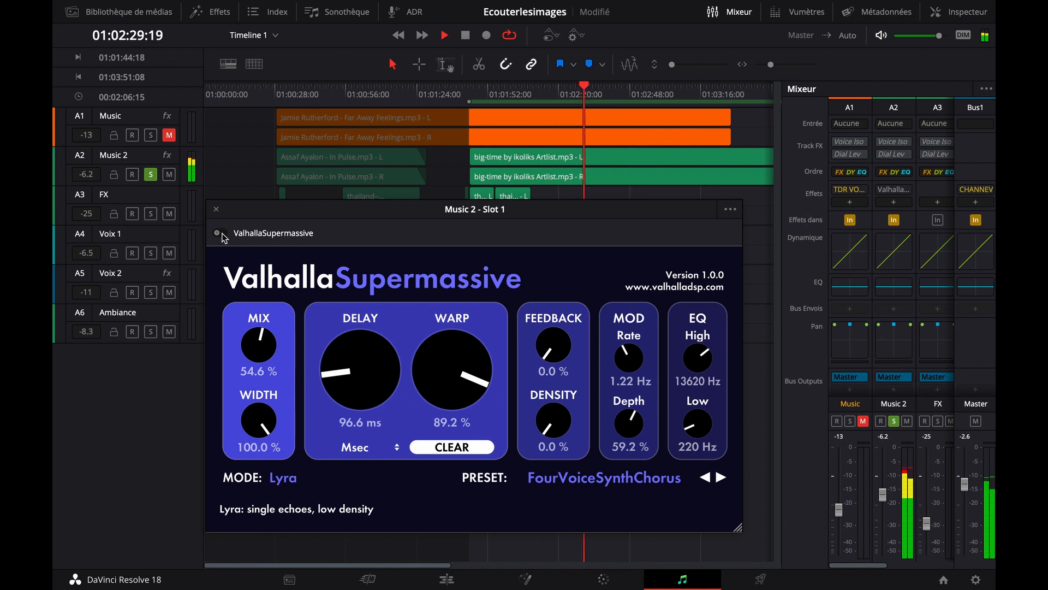
pyautogui.click(221, 233)
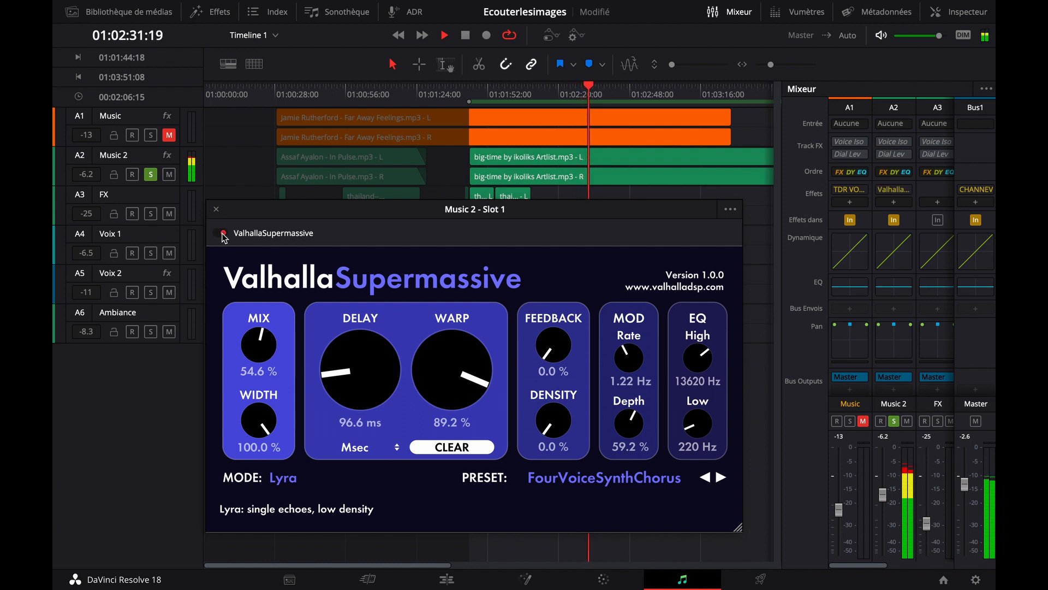
# Set the Delay to 76.2 ms, compare the sound with the plugin bypassed and enabled, and stop playback with it enabled.
pyautogui.moveTo(339, 378); pyautogui.dragTo(336, 388)
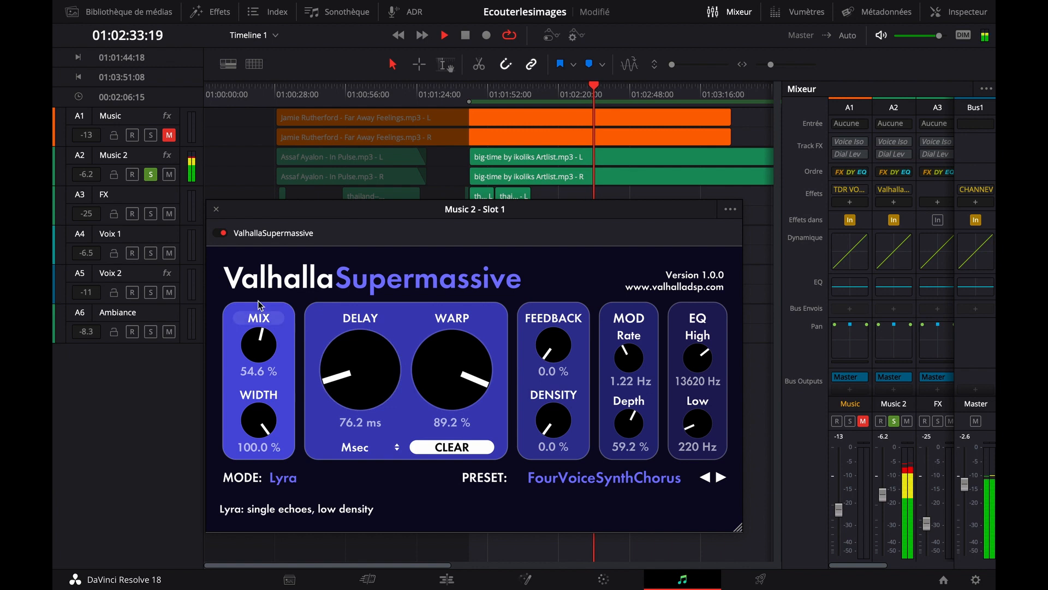
pyautogui.click(220, 235)
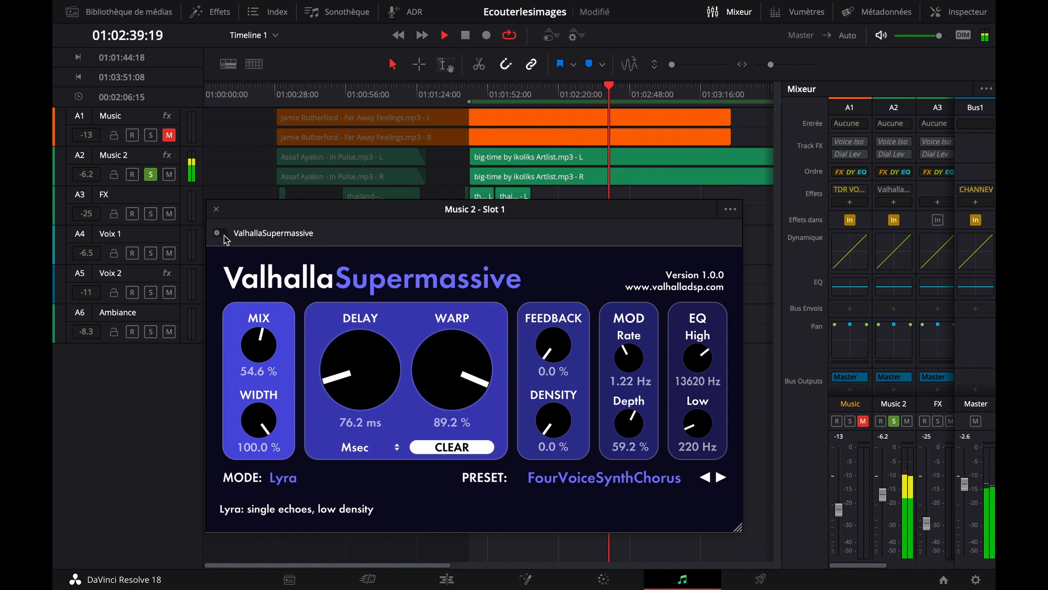
pyautogui.click(225, 235)
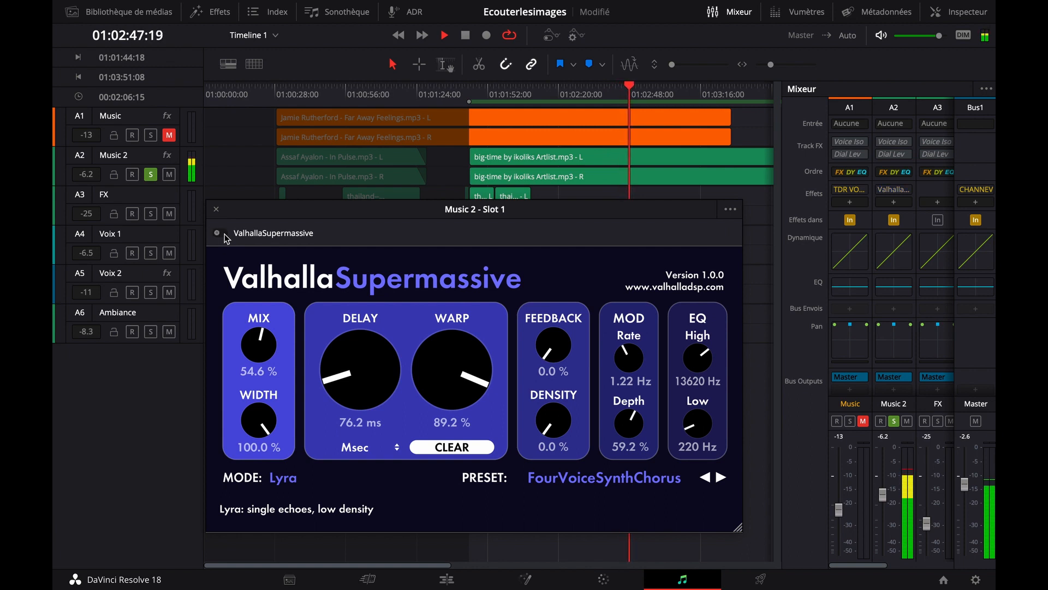
pyautogui.click(224, 235)
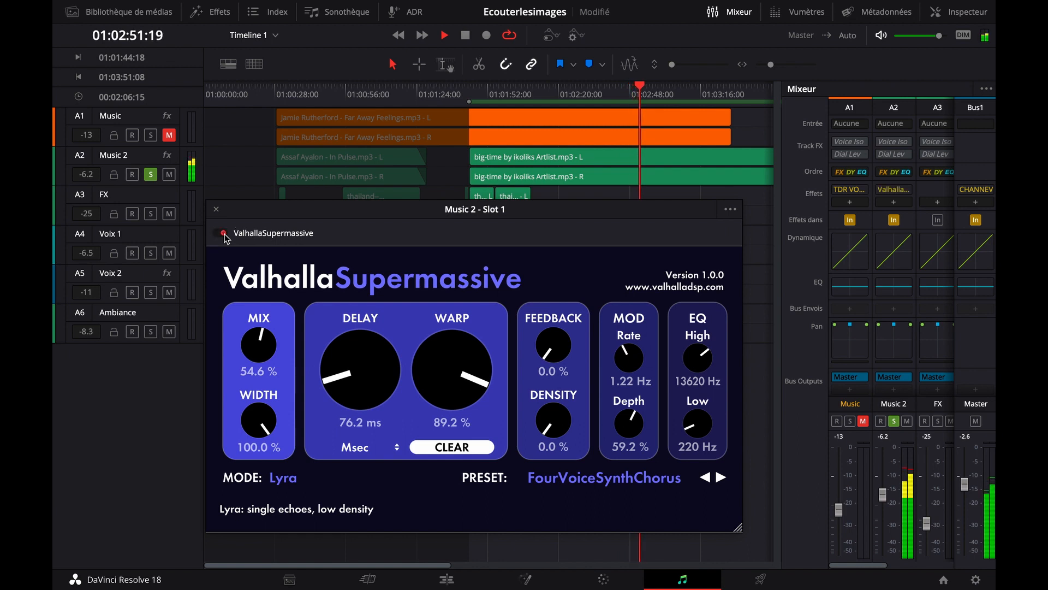
pyautogui.click(225, 235)
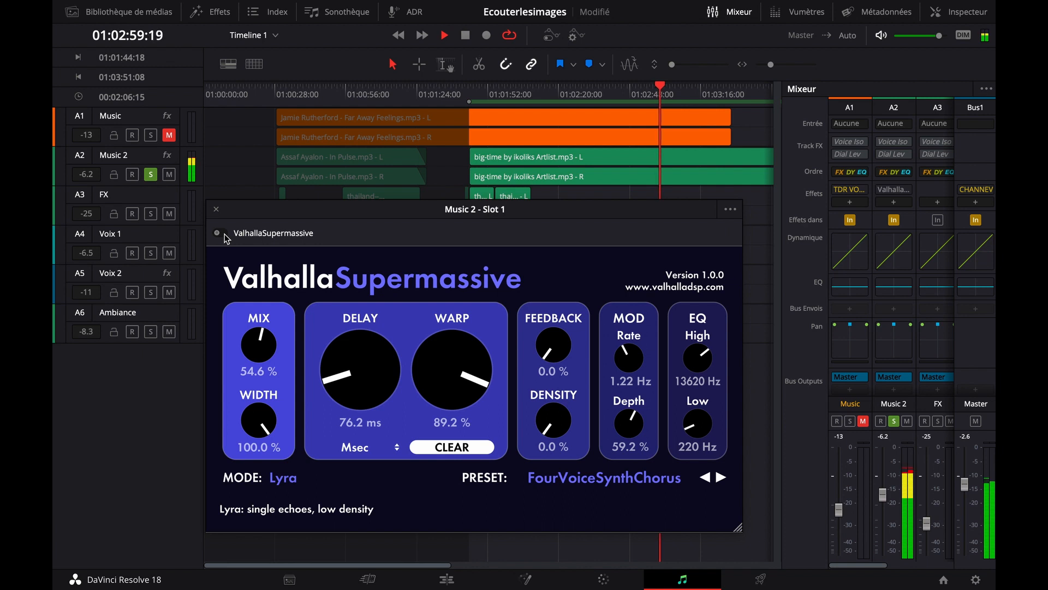
pyautogui.click(221, 233)
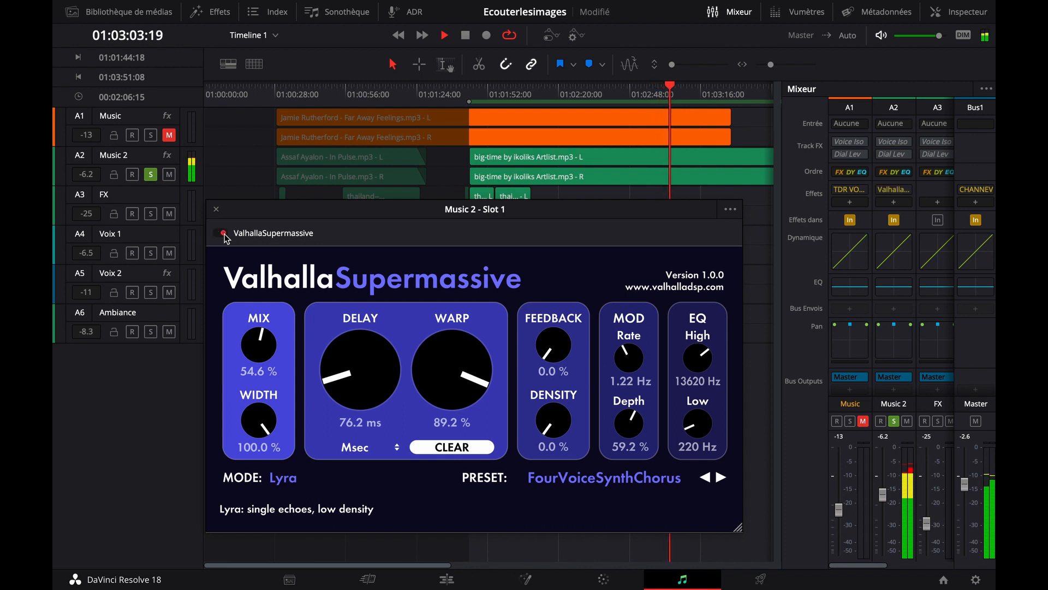
pyautogui.click(223, 233)
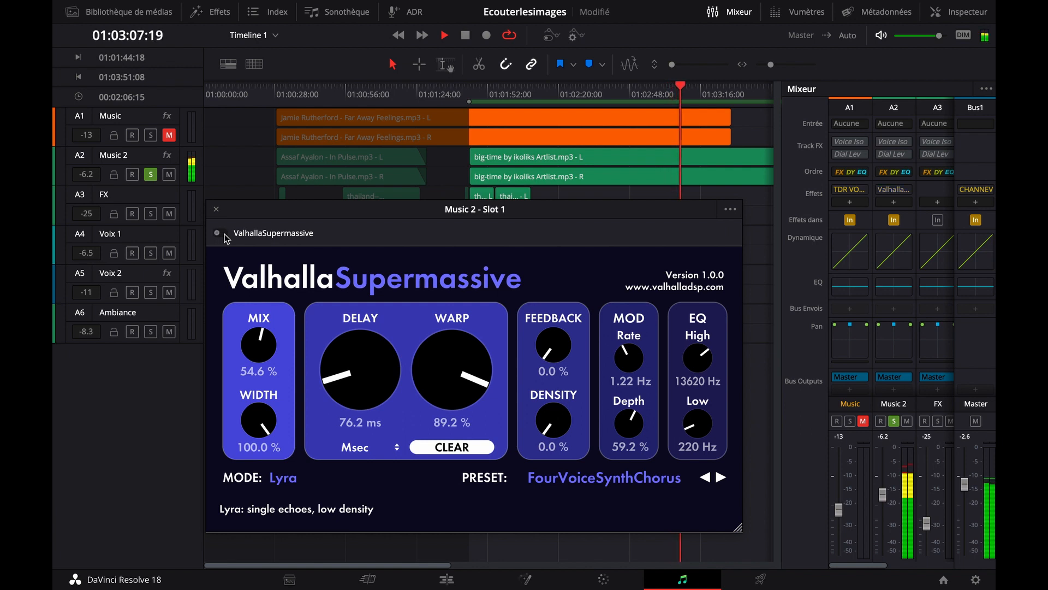
pyautogui.click(223, 233)
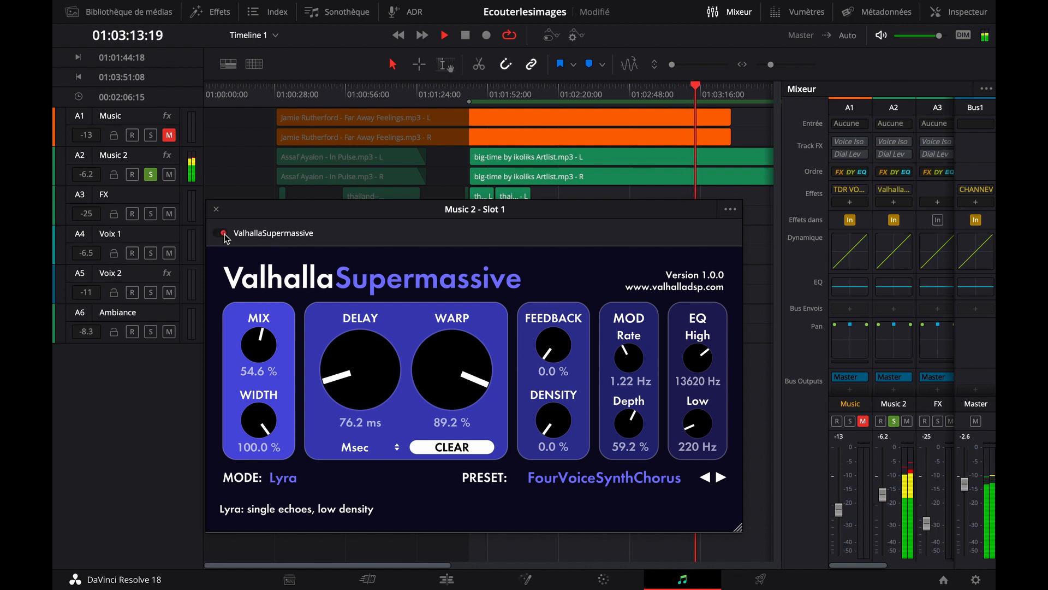
pyautogui.press('space')
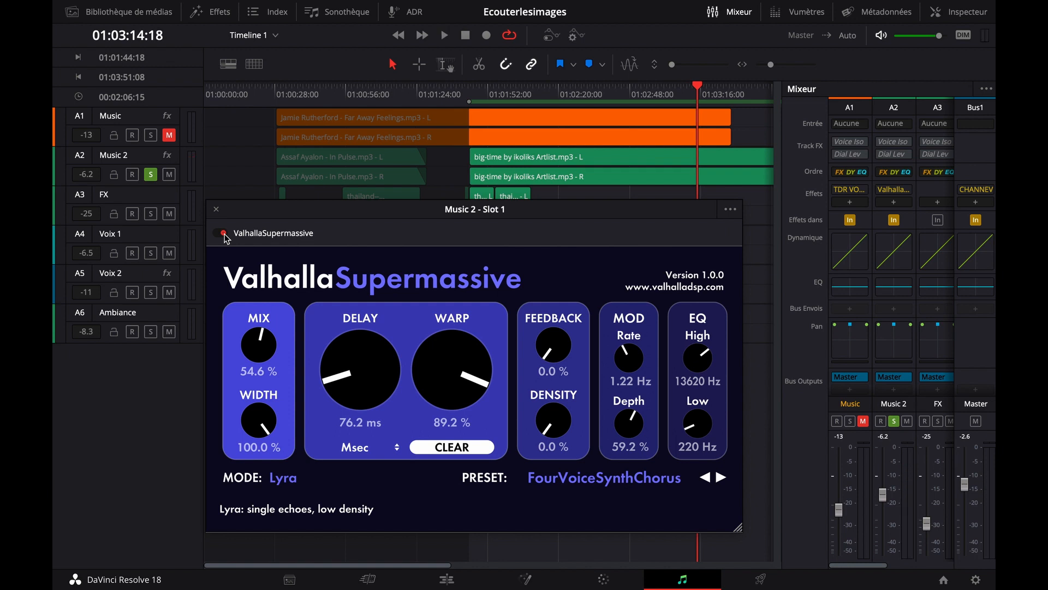